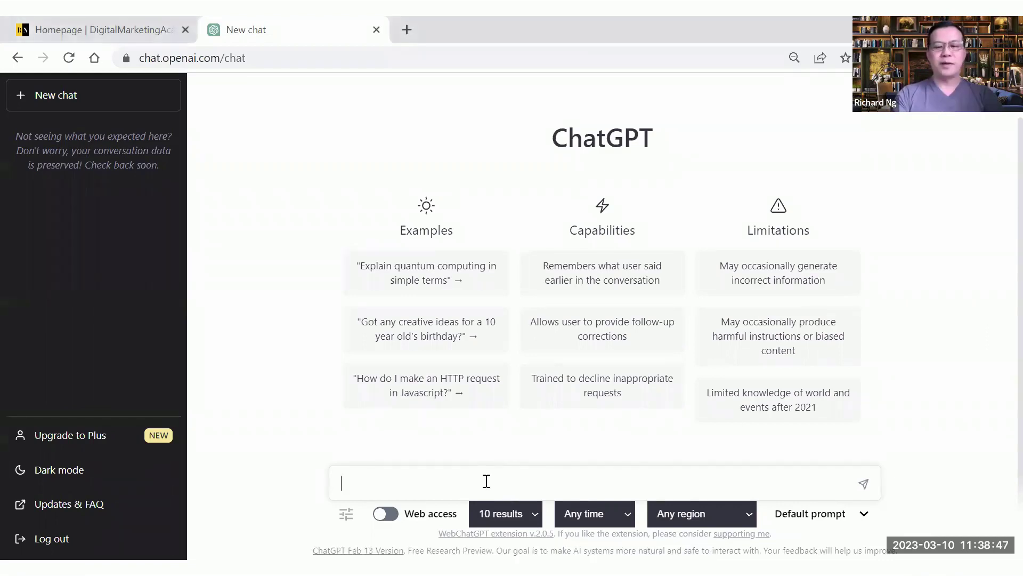
Step: Write the prompt "act as if you are an expert in SEO. create the meta title and description for the website -"
{"action": "type", "text": "t as i"}
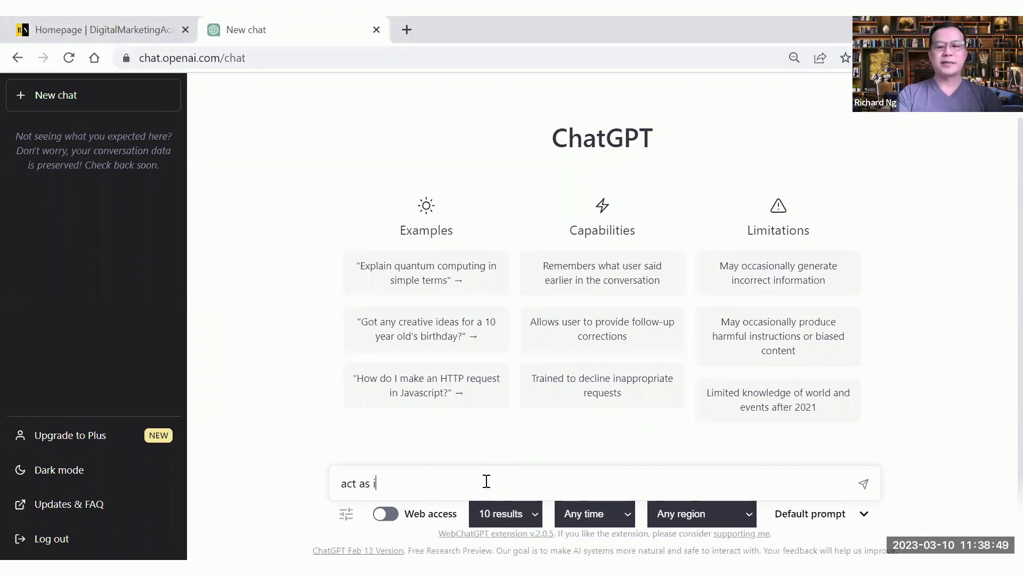
{"action": "type", "text": "f you are an expert in"}
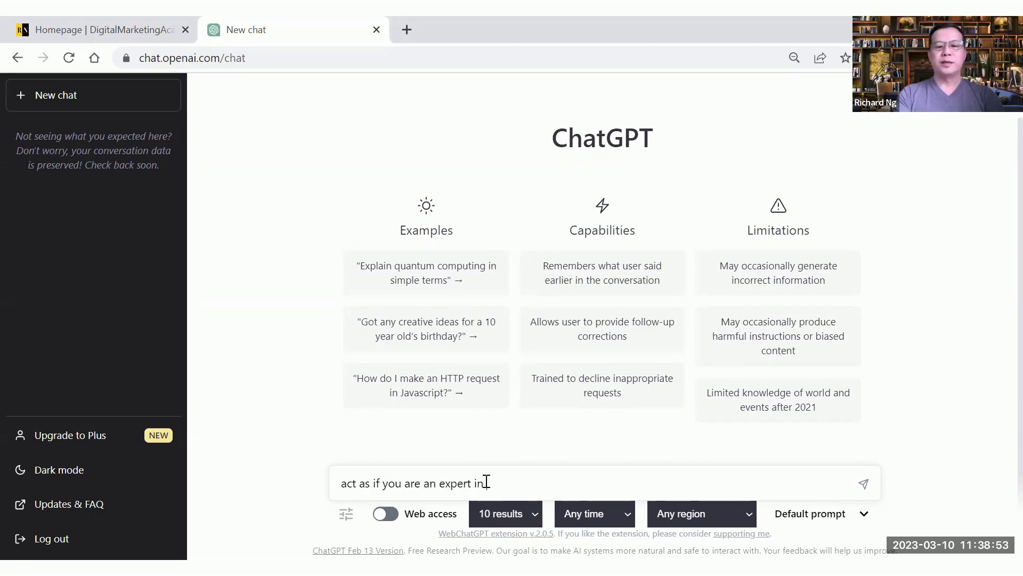
{"action": "type", "text": " SEO. "}
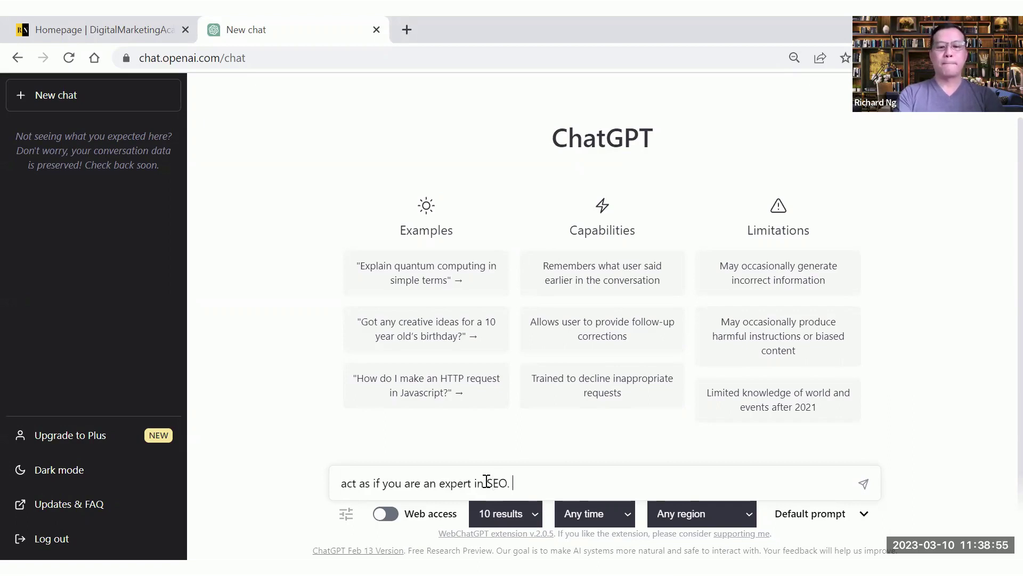
{"action": "type", "text": "create"}
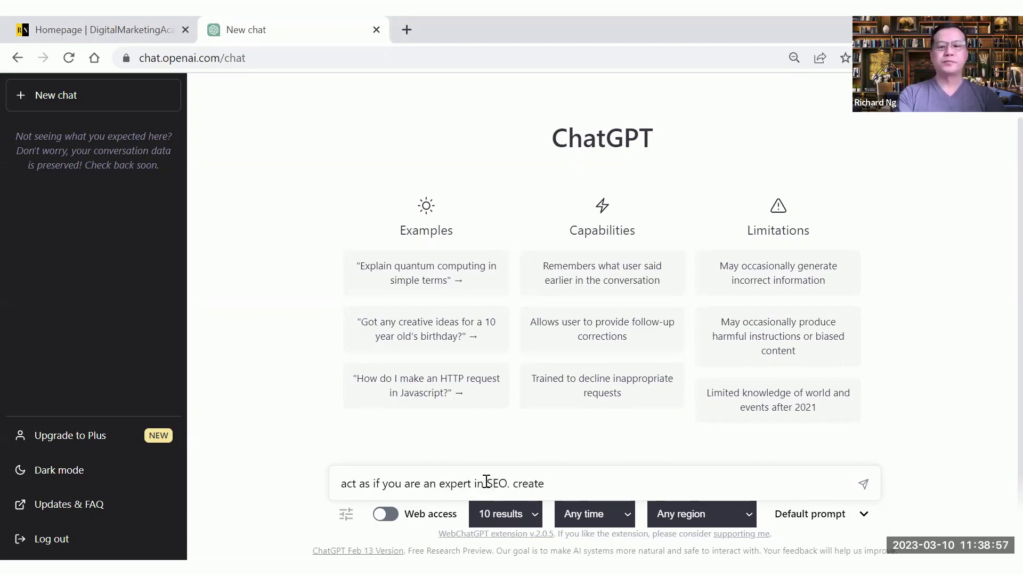
{"action": "type", "text": " the me"}
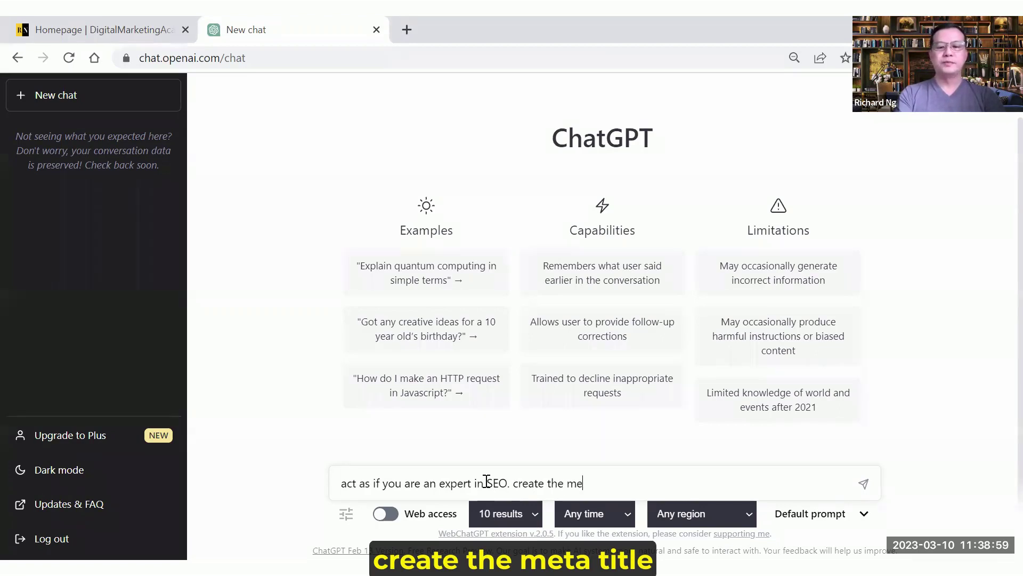
{"action": "type", "text": "ta title an"}
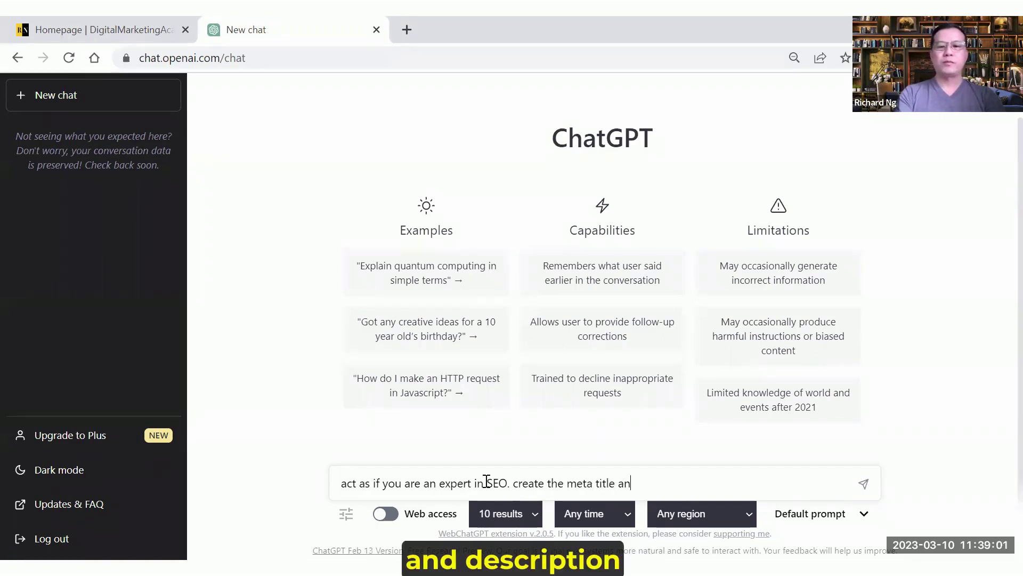
{"action": "type", "text": "d descriptio"}
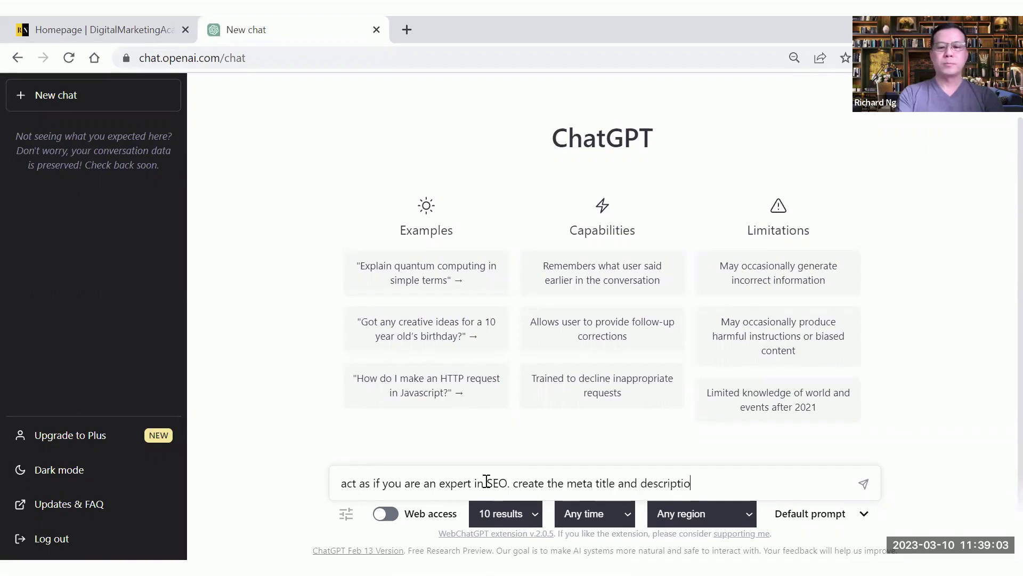
{"action": "type", "text": "n for the we"}
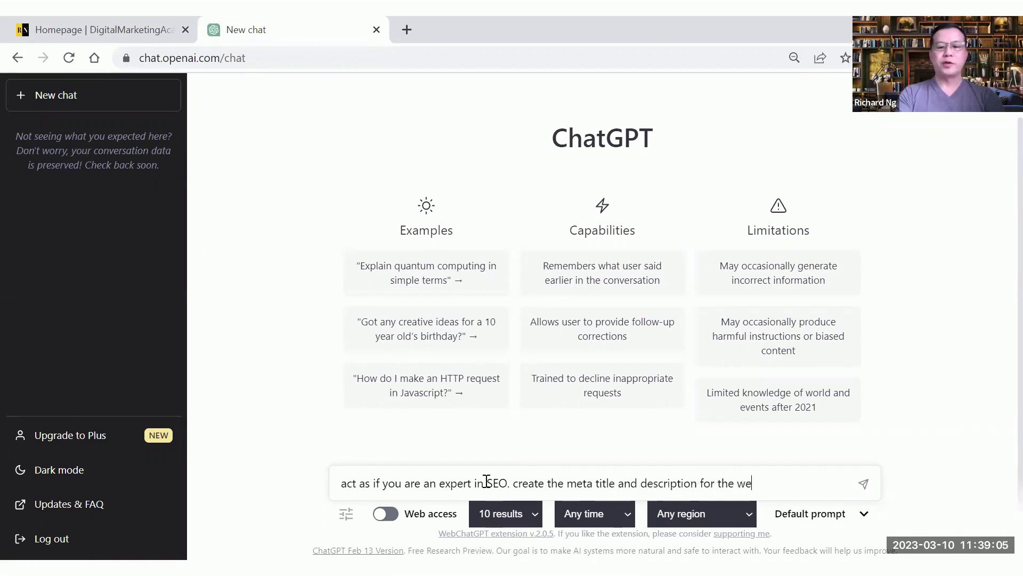
{"action": "type", "text": "bsite -"}
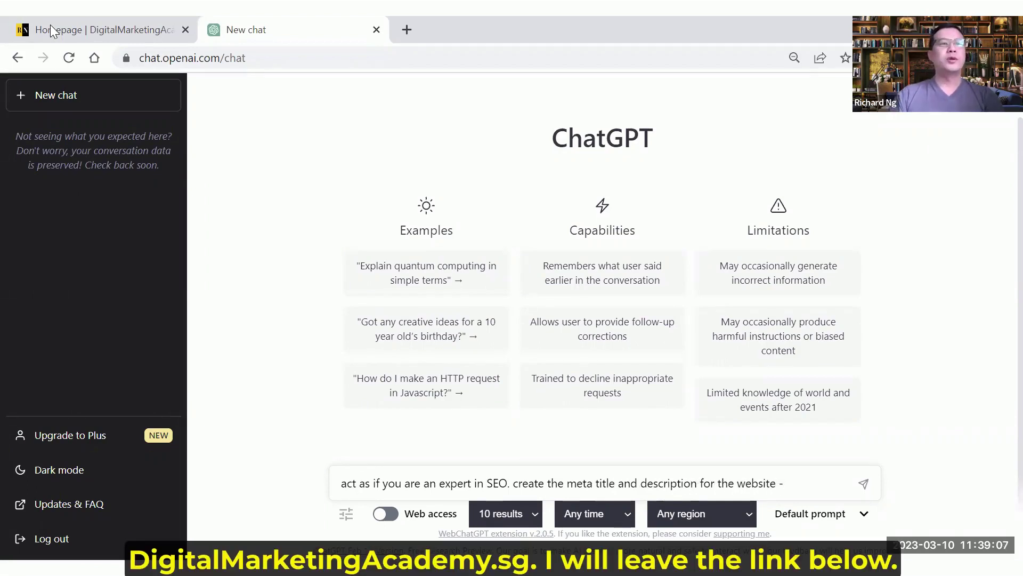
{"action": "left_click", "coordinate": [101, 29]}
{"action": "left_click", "coordinate": [176, 58]}
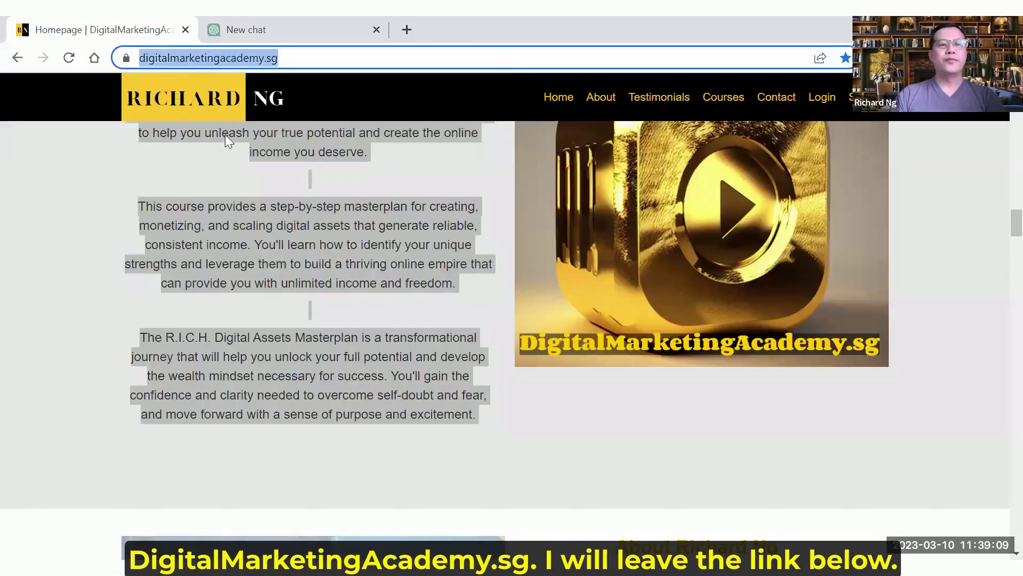
{"action": "right_click", "coordinate": [179, 59]}
{"action": "left_click", "coordinate": [222, 145]}
{"action": "left_click", "coordinate": [261, 31]}
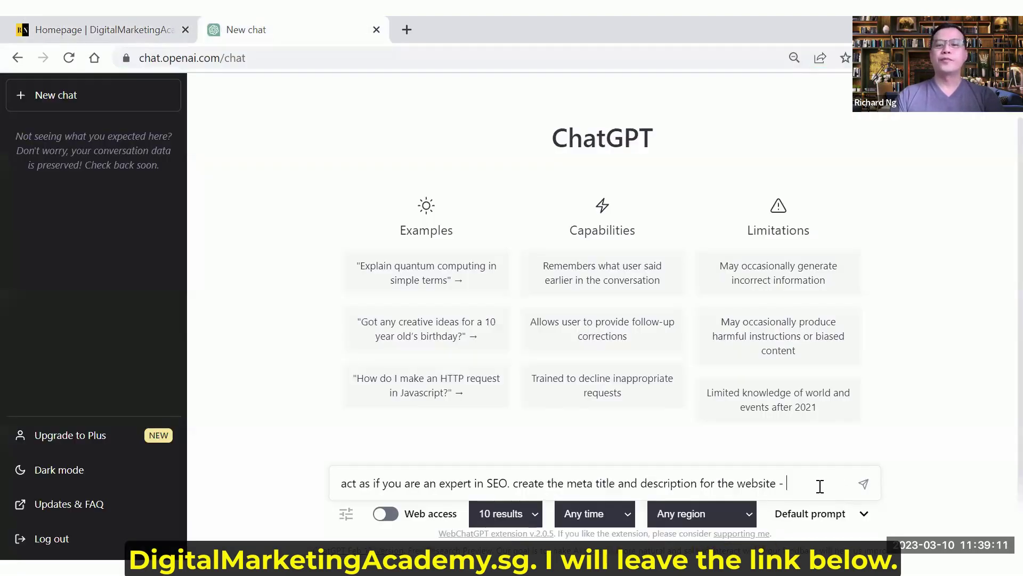
{"action": "right_click", "coordinate": [820, 483]}
{"action": "left_click", "coordinate": [860, 361]}
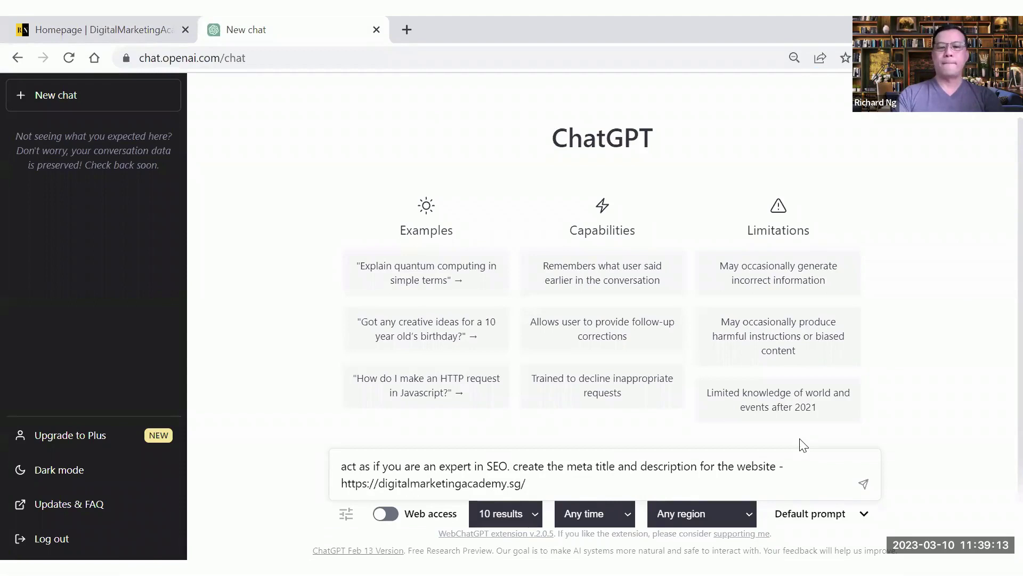
{"action": "key", "text": "Return"}
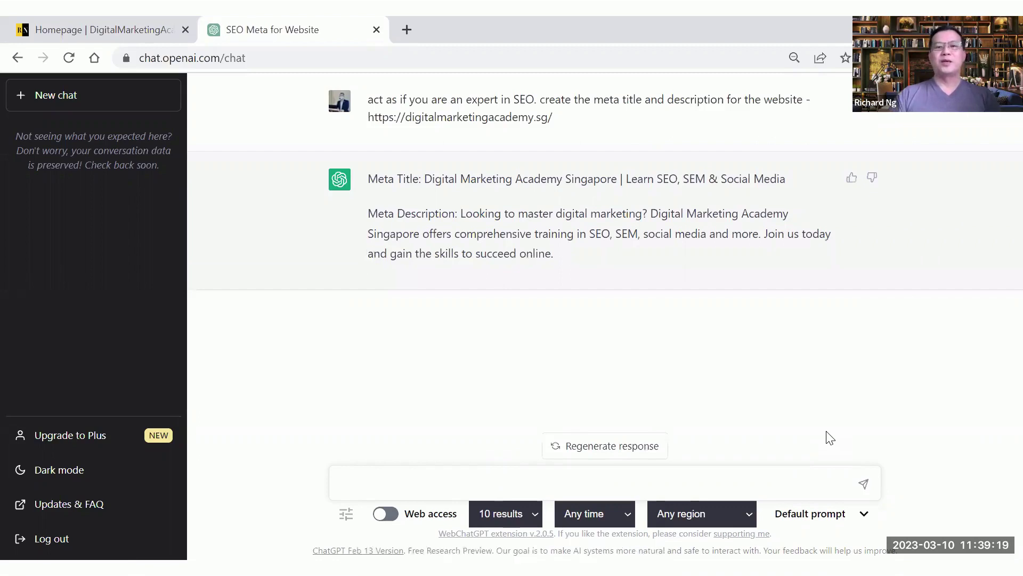
Step: Submit the follow-up prompt "create 5 sets" to get more meta titles and descriptions
{"action": "type", "text": "create "}
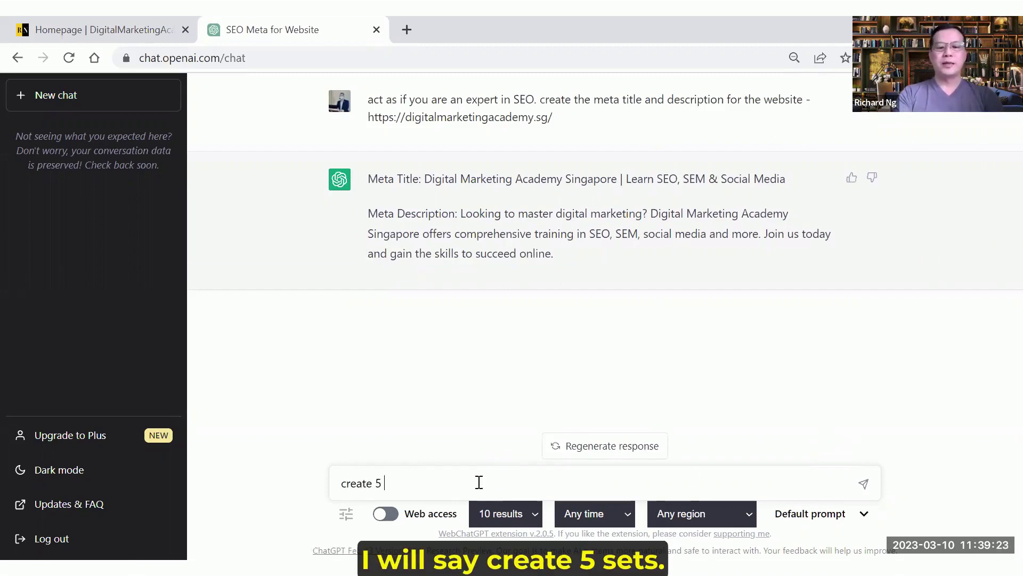
{"action": "type", "text": "5 sets"}
{"action": "key", "text": "Return"}
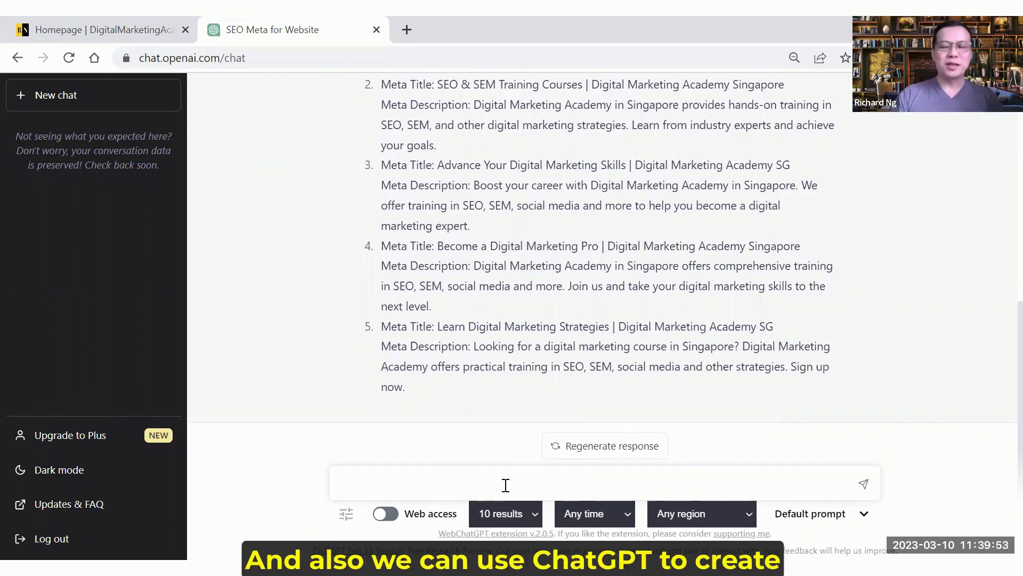
Step: Write the prompt "create targeted keywords for the website -" in the same conversation
{"action": "type", "text": "reate"}
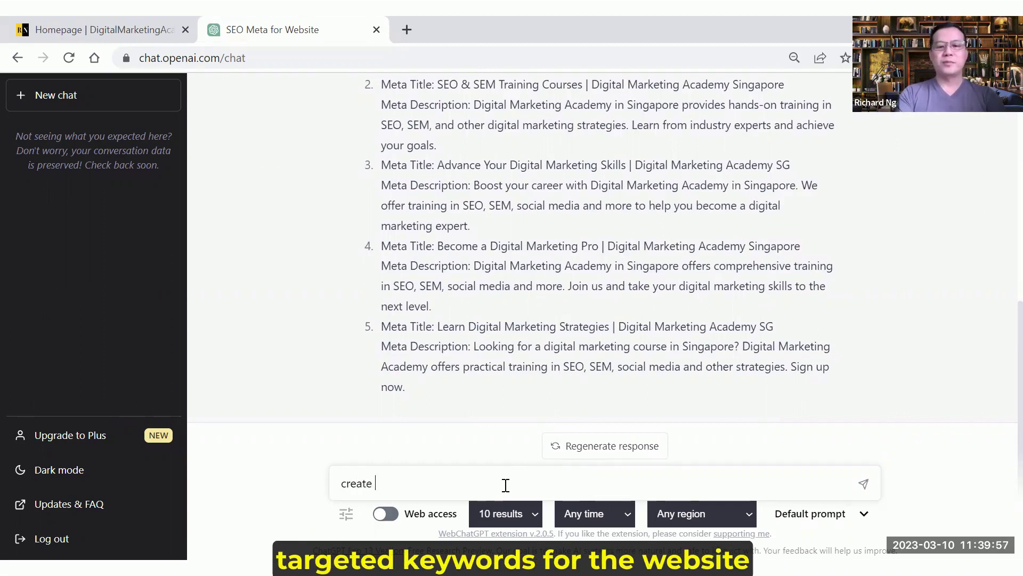
{"action": "type", "text": " ta"}
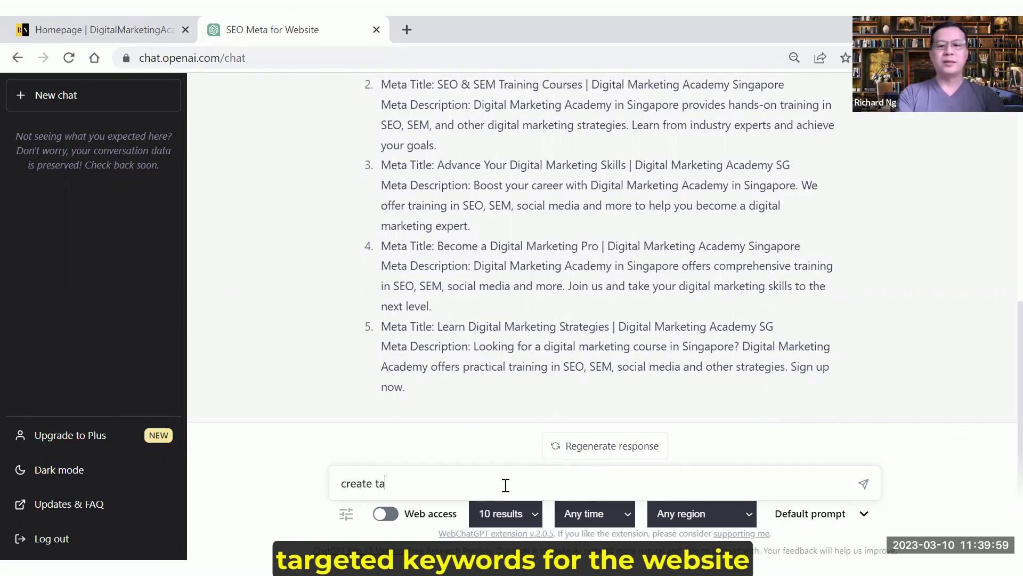
{"action": "type", "text": "rgeted kew"}
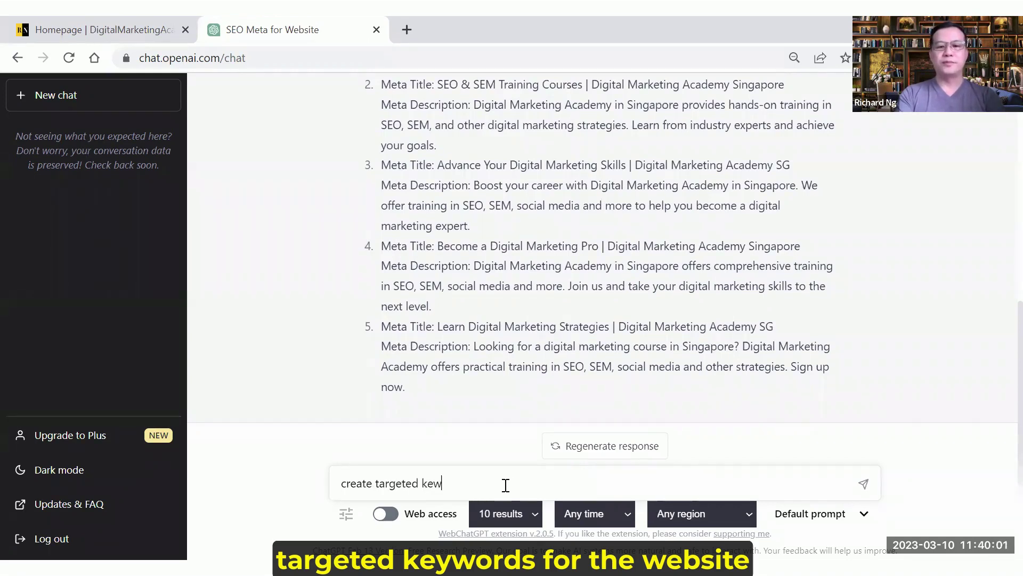
{"action": "key", "text": "BackSpace"}
{"action": "type", "text": "ywo"}
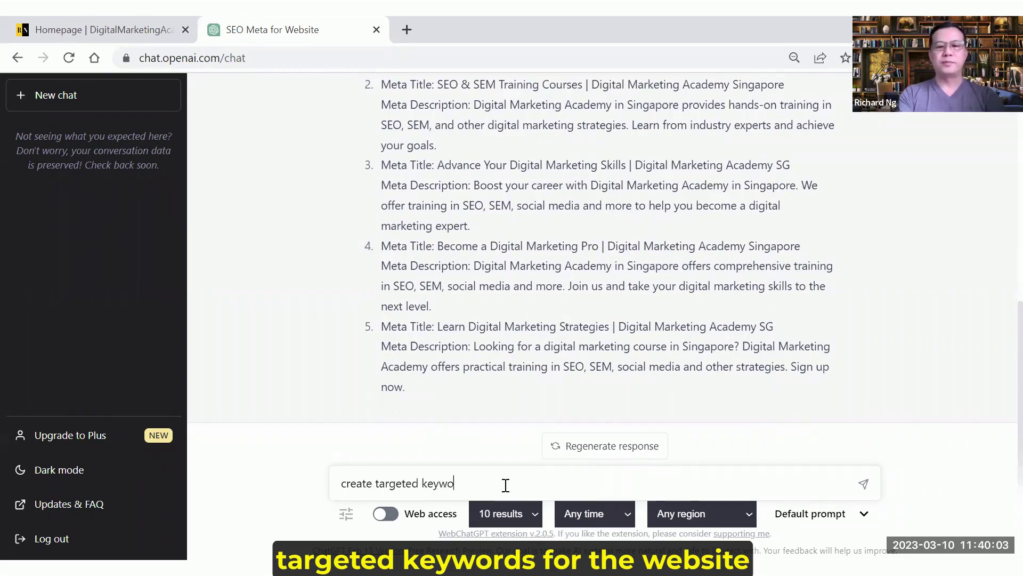
{"action": "type", "text": "rds for tyhe"}
{"action": "type", "text": "he wesb"}
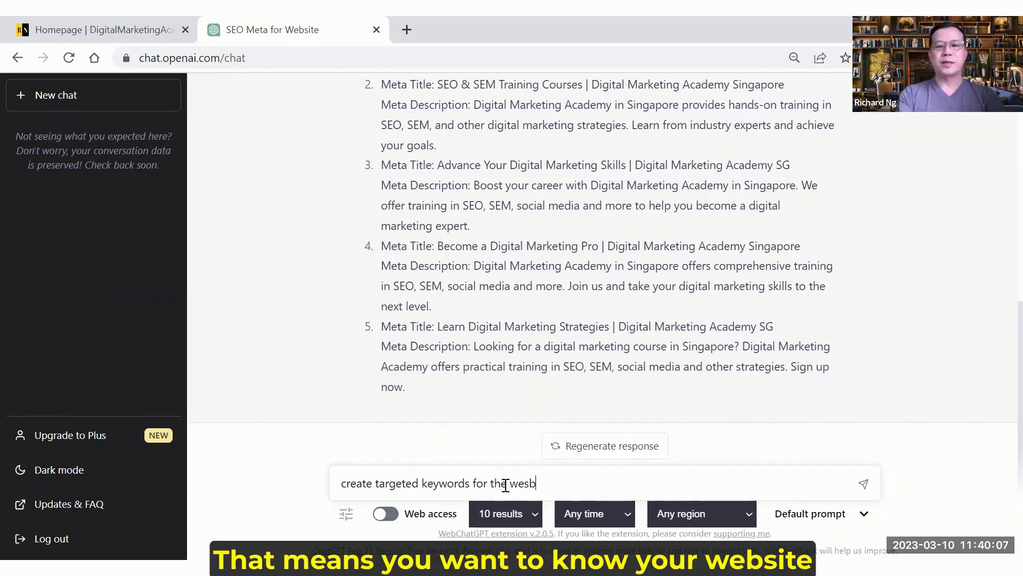
{"action": "key", "text": "BackSpace"}
{"action": "key", "text": "BackSpace"}
{"action": "type", "text": "bsi"}
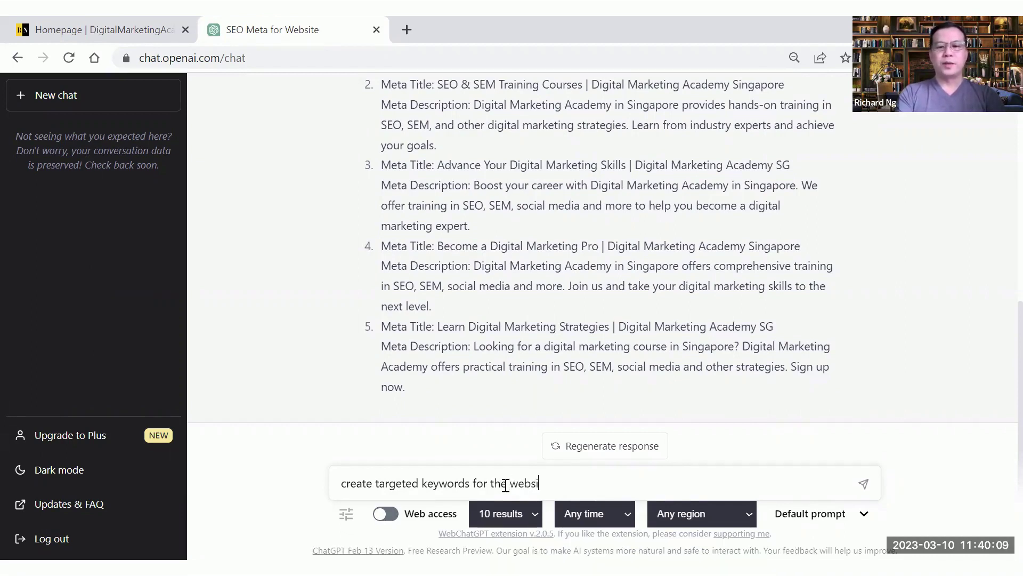
{"action": "type", "text": "te -"}
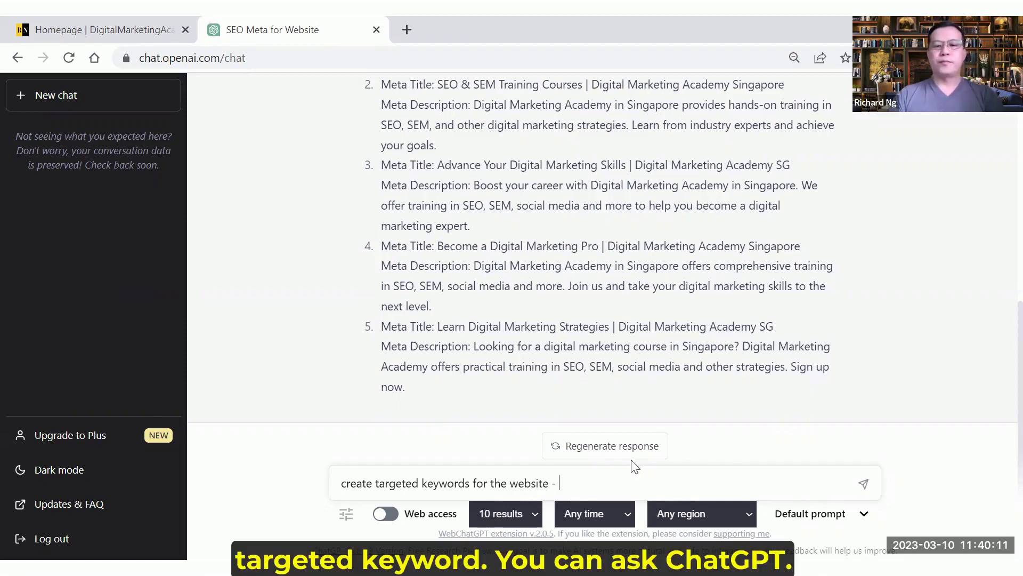
Step: Paste the copied website address at the end of the targeted keywords prompt and submit it
{"action": "right_click", "coordinate": [634, 480]}
{"action": "left_click", "coordinate": [649, 353]}
{"action": "key", "text": "Return"}
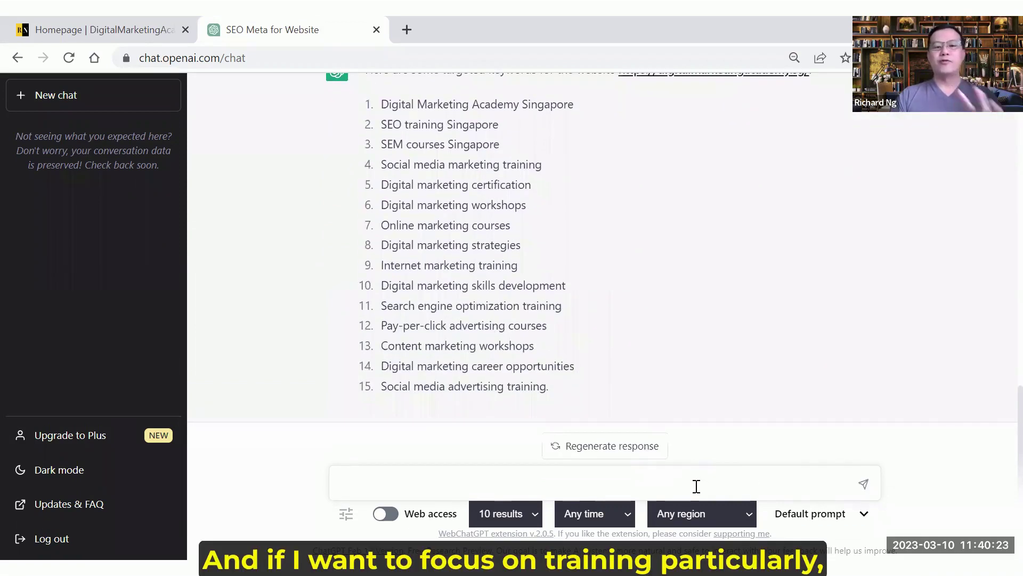
Step: Submit the follow-up prompt "focus on training courses keywords" to narrow the keyword list
{"action": "type", "text": "focu"}
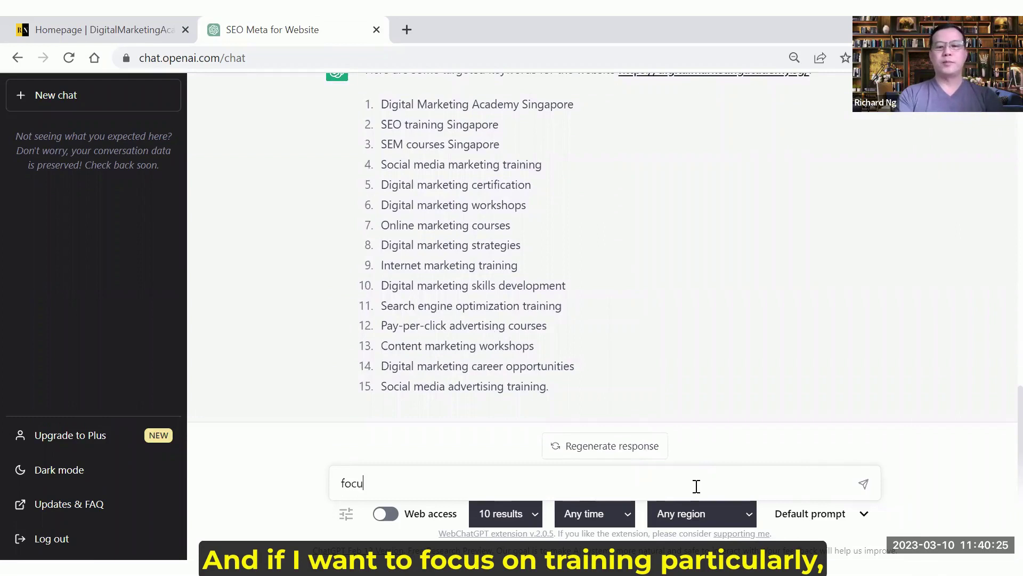
{"action": "type", "text": "s on "}
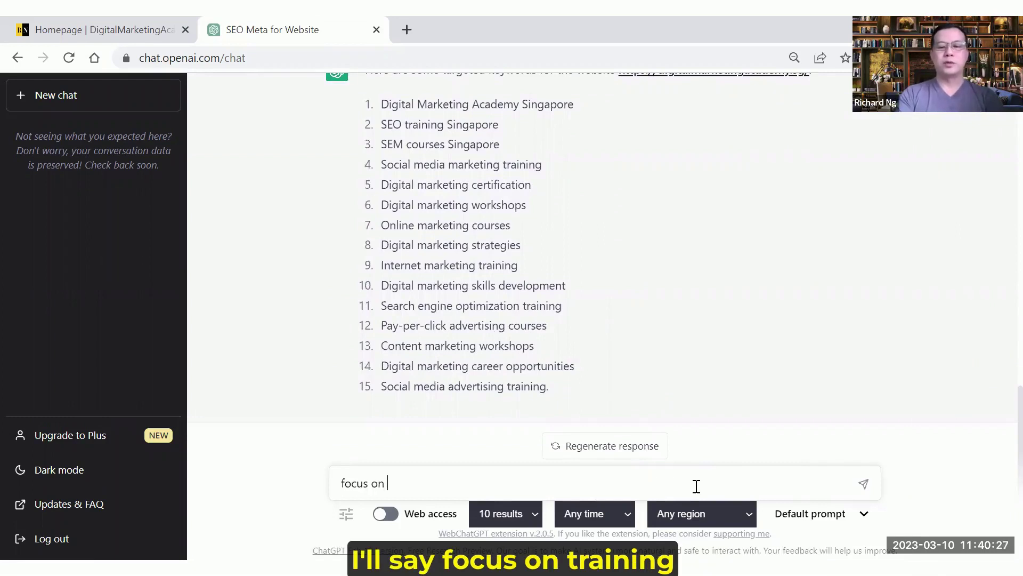
{"action": "type", "text": "trainng"}
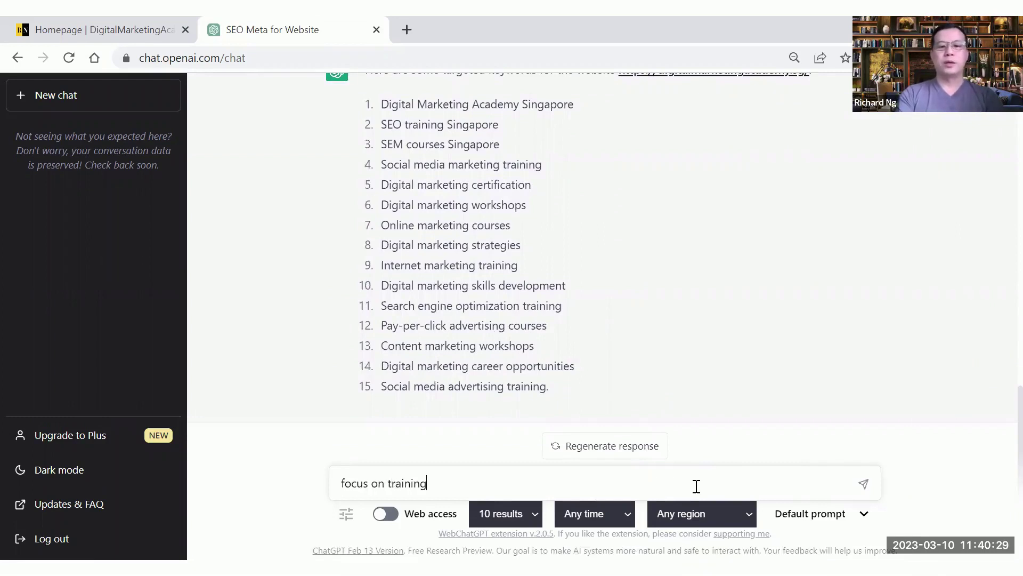
{"action": "type", "text": " courses"}
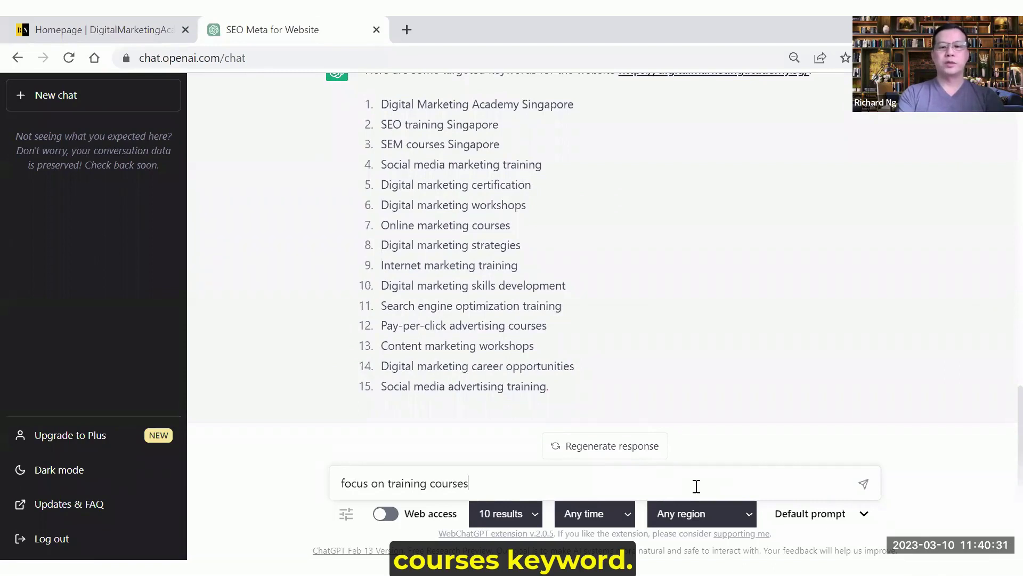
{"action": "type", "text": " kew"}
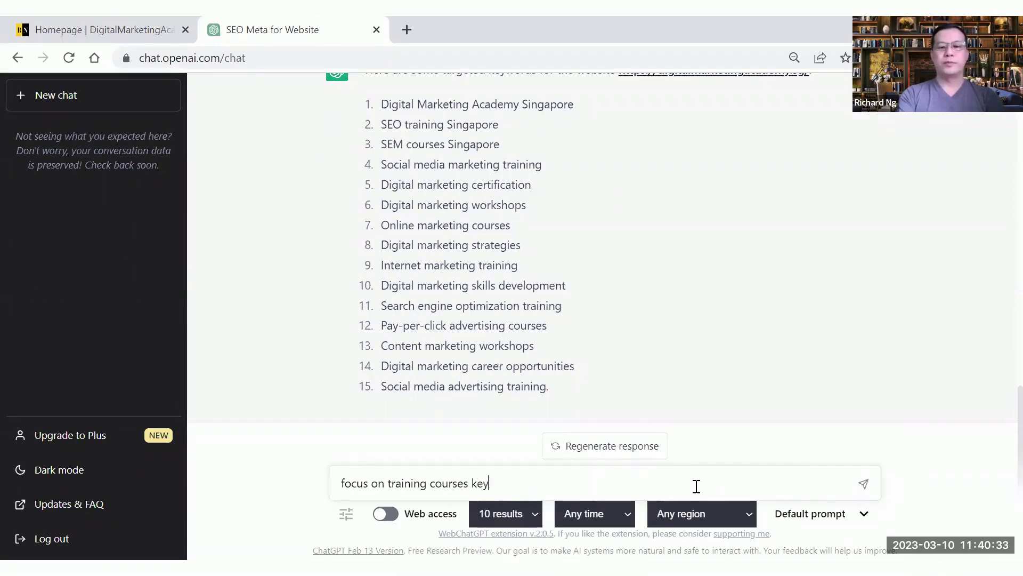
{"action": "type", "text": "words"}
{"action": "key", "text": "Return"}
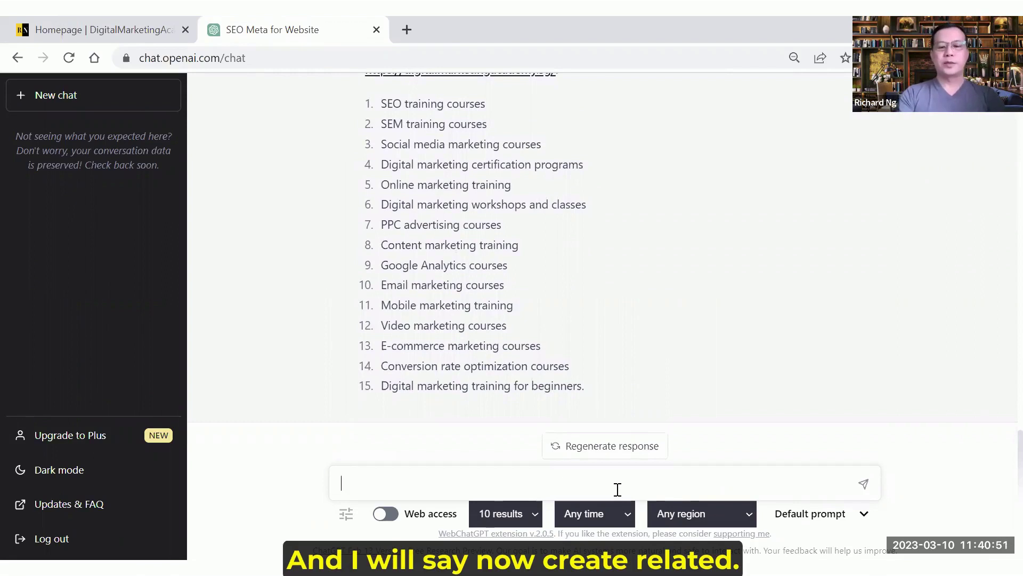
Step: Submit the prompt "create related keywords based on the targeted keywords provided above" in the same conversation
{"action": "type", "text": "ate "}
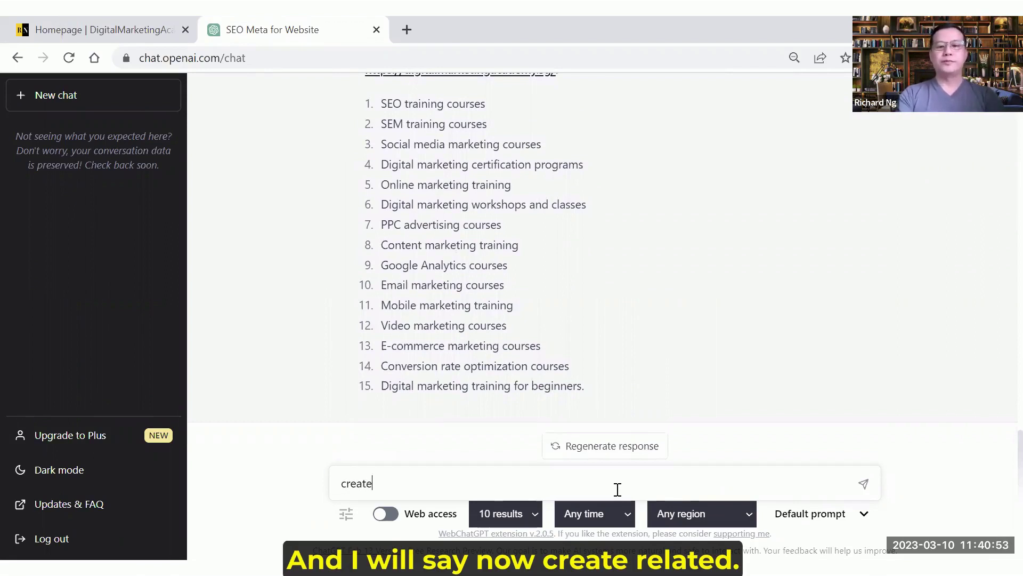
{"action": "type", "text": "related"}
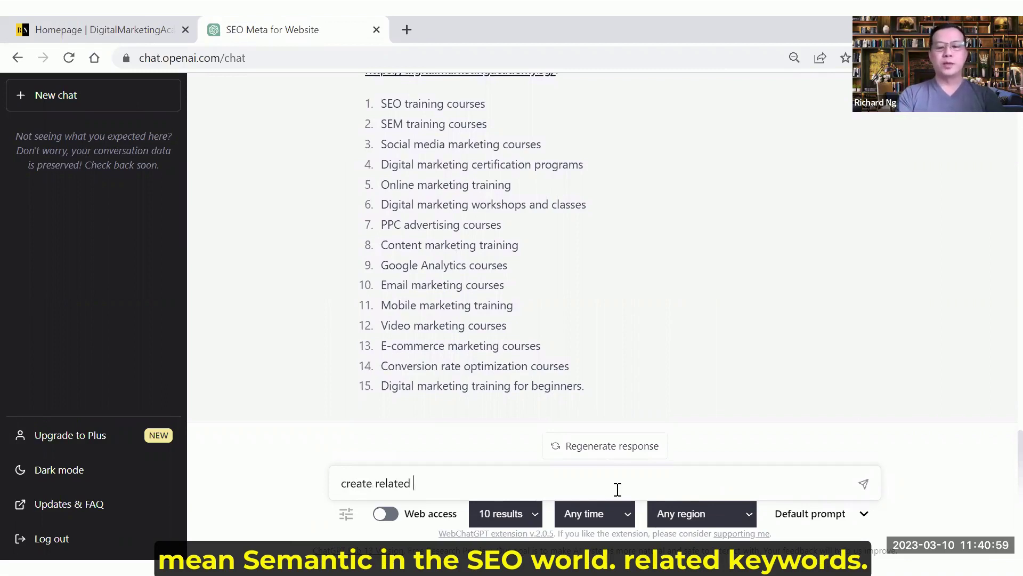
{"action": "type", "text": " keyw"}
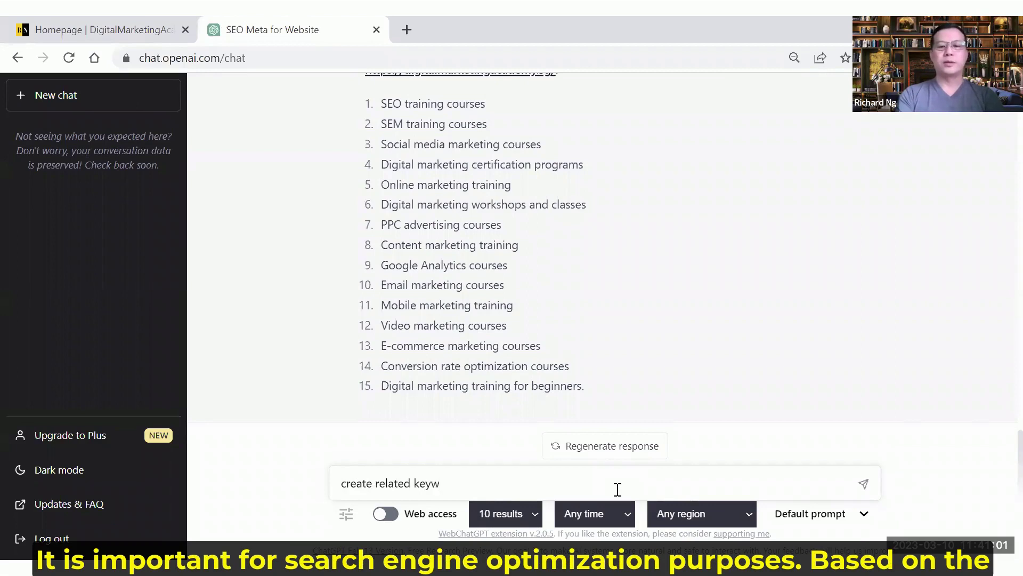
{"action": "type", "text": "ords"}
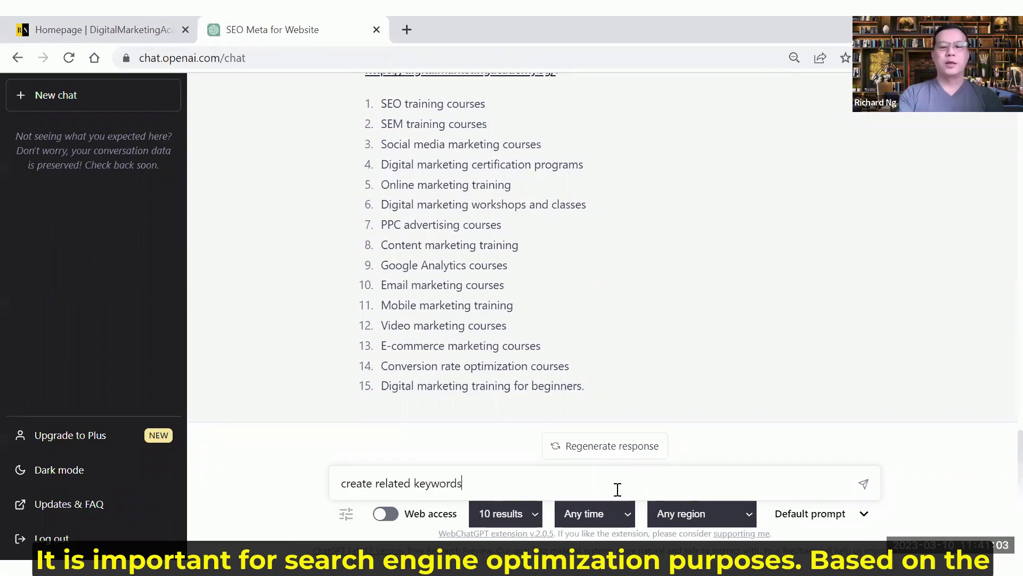
{"action": "type", "text": " based on"}
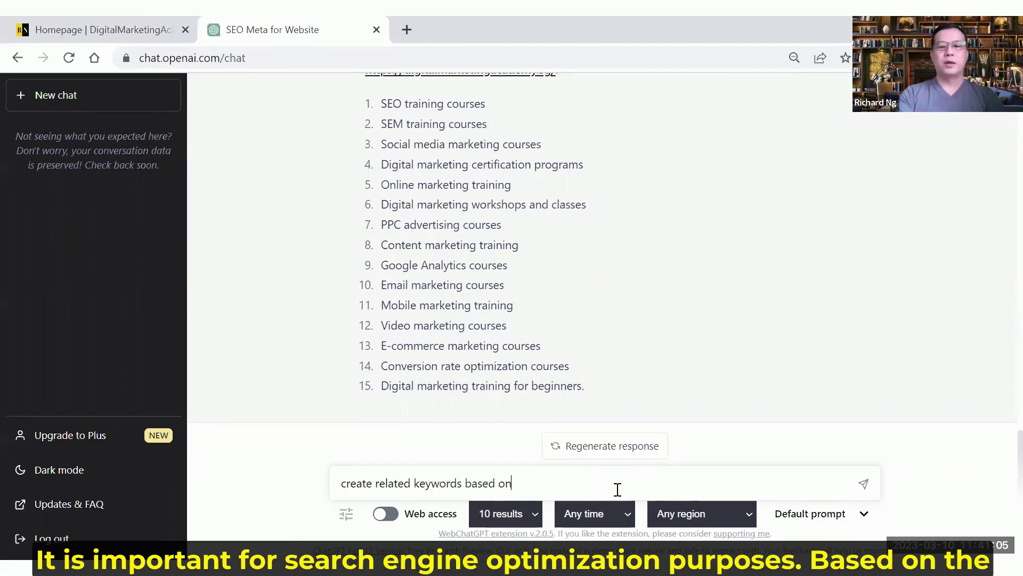
{"action": "type", "text": " the targ"}
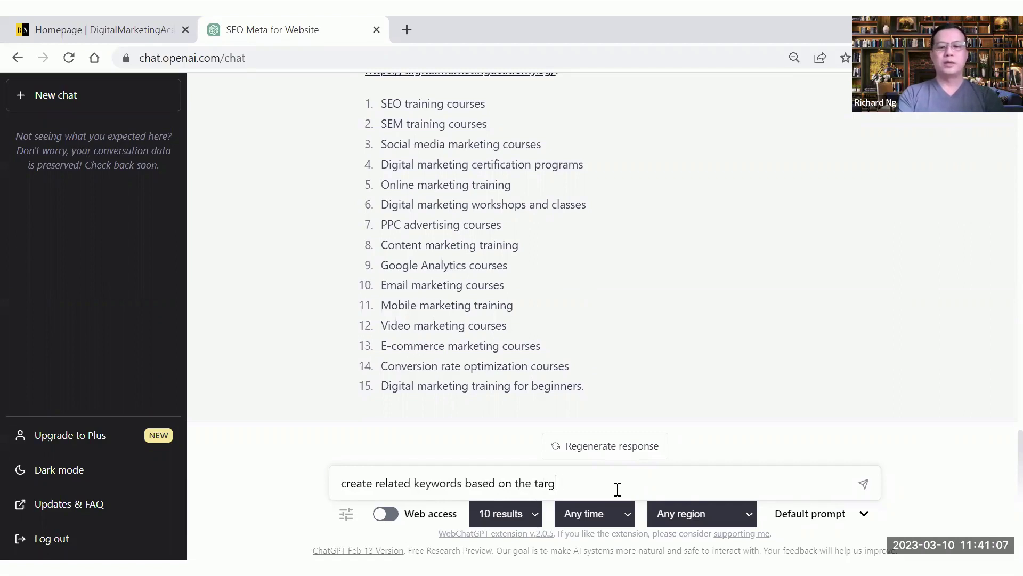
{"action": "type", "text": "eted ke"}
{"action": "type", "text": "ywpr"}
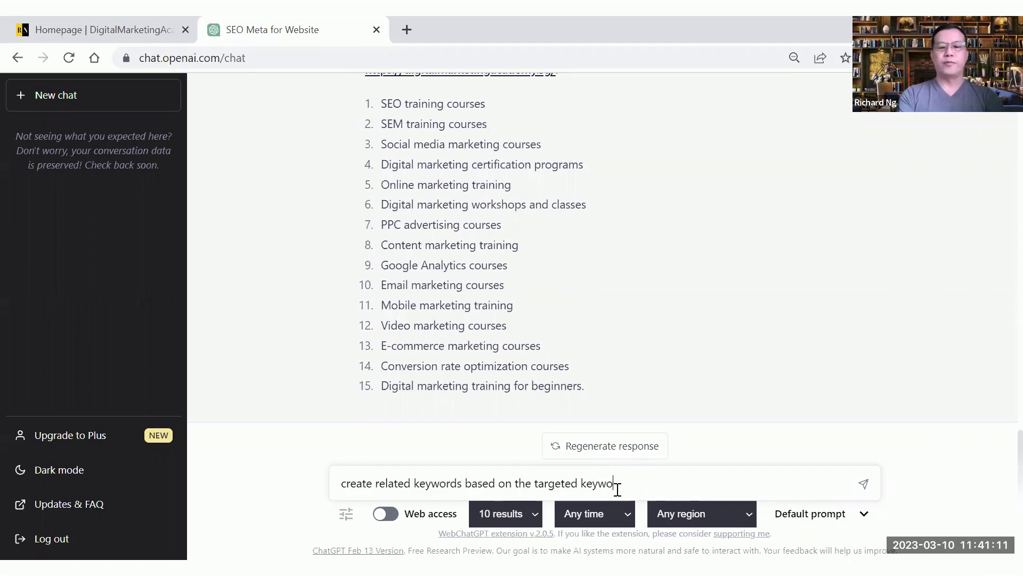
{"action": "type", "text": "rds"}
{"action": "type", "text": "ab"}
{"action": "key", "text": "BackSpace"}
{"action": "key", "text": "BackSpace"}
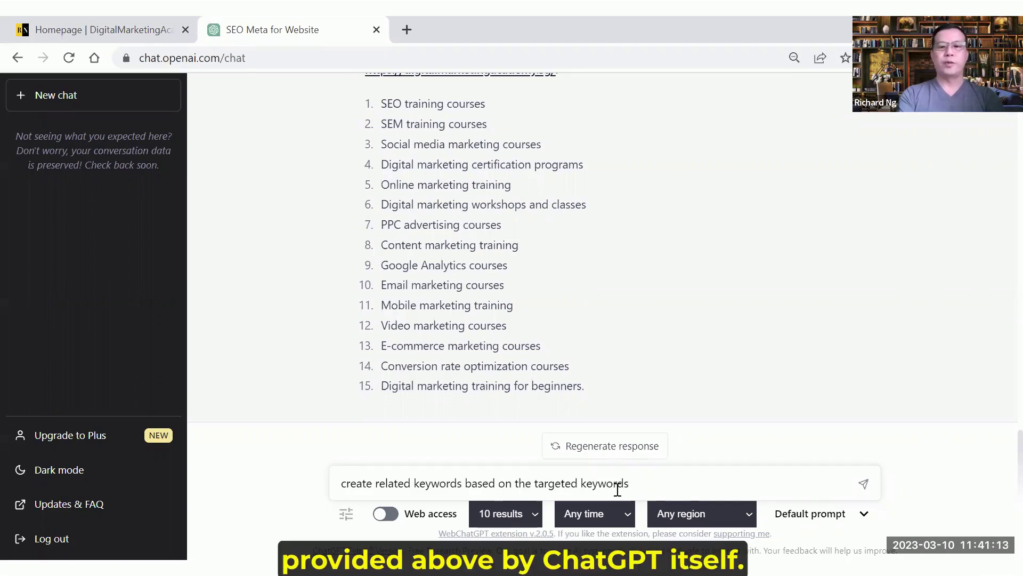
{"action": "type", "text": "provided above"}
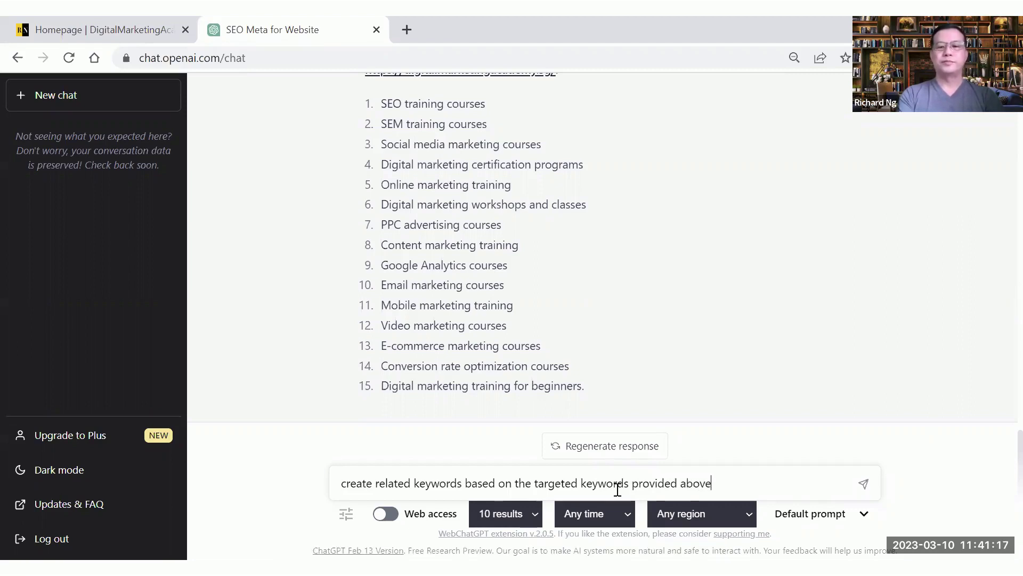
{"action": "key", "text": "Return"}
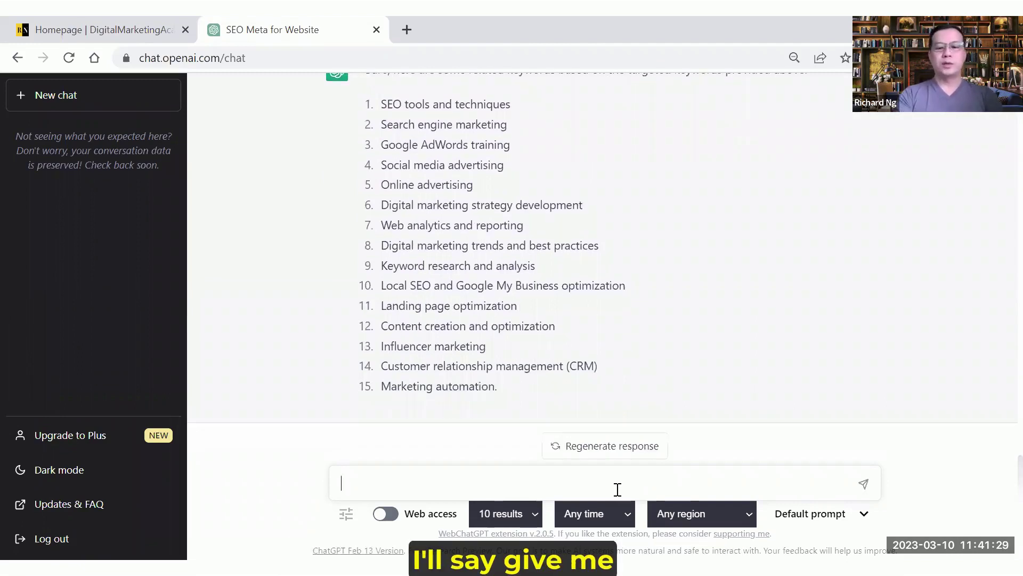
Step: Submit the follow-up prompt "give me 10 more" to extend the related keywords list
{"action": "type", "text": "give me"}
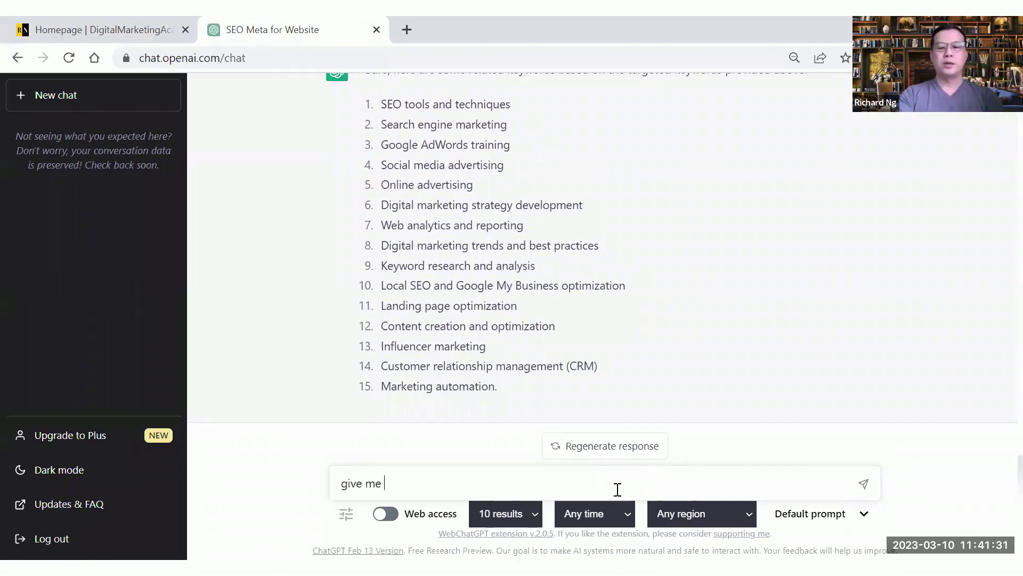
{"action": "type", "text": " 10 more"}
{"action": "key", "text": "Return"}
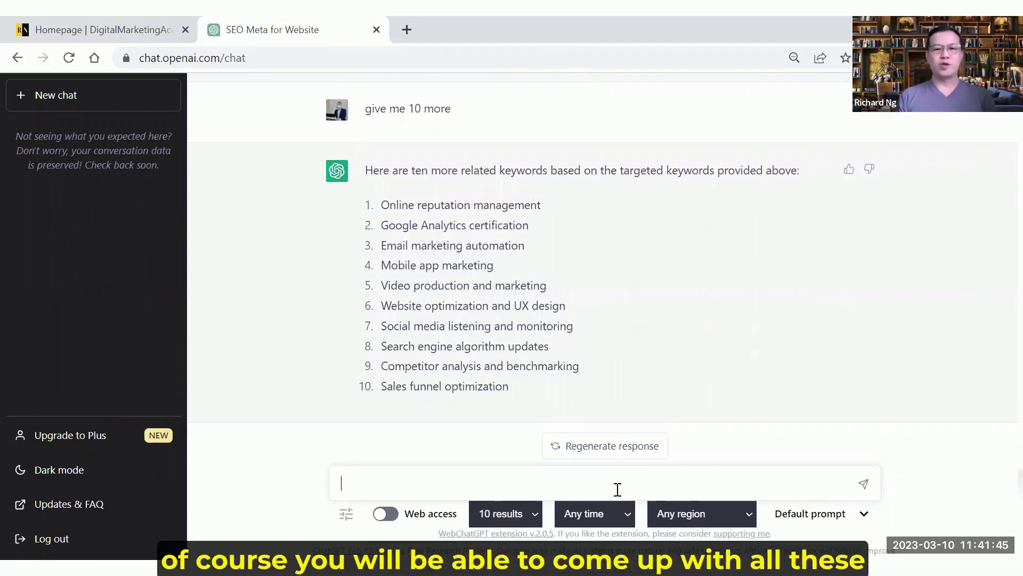
Step: Submit the prompt "create content ( min. 500 words) based on the targeted and related keywords provided above"
{"action": "scroll", "coordinate": [681, 316], "scroll_direction": "up", "scroll_amount": 15}
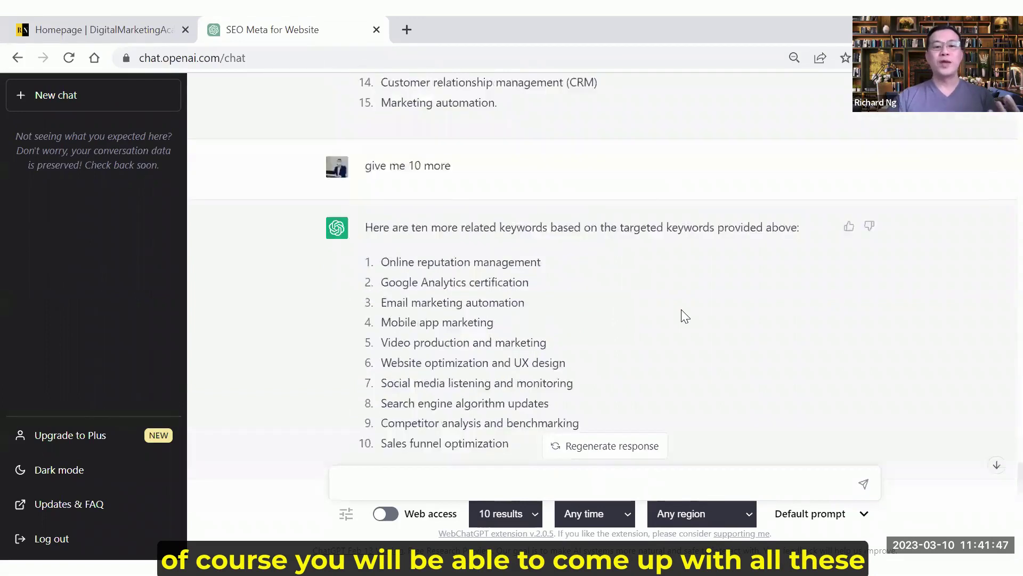
{"action": "scroll", "coordinate": [682, 310], "scroll_direction": "up", "scroll_amount": 4}
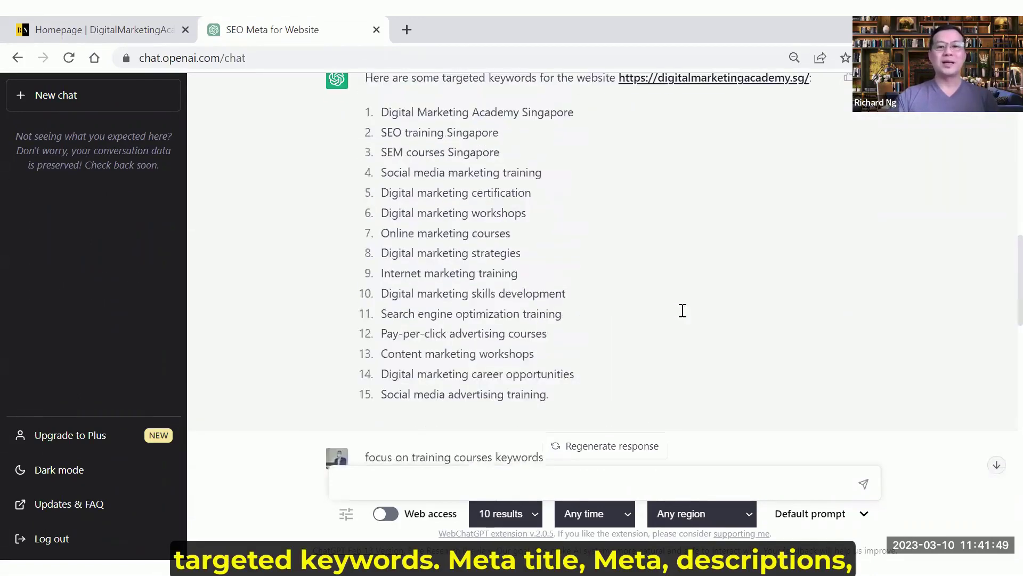
{"action": "scroll", "coordinate": [682, 310], "scroll_direction": "down", "scroll_amount": 11}
{"action": "scroll", "coordinate": [684, 315], "scroll_direction": "down", "scroll_amount": 6}
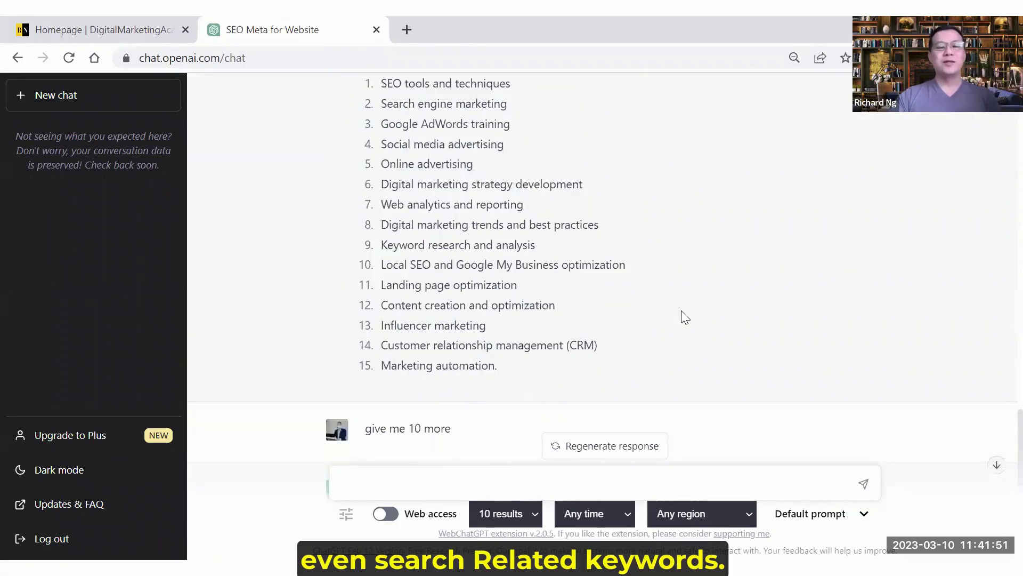
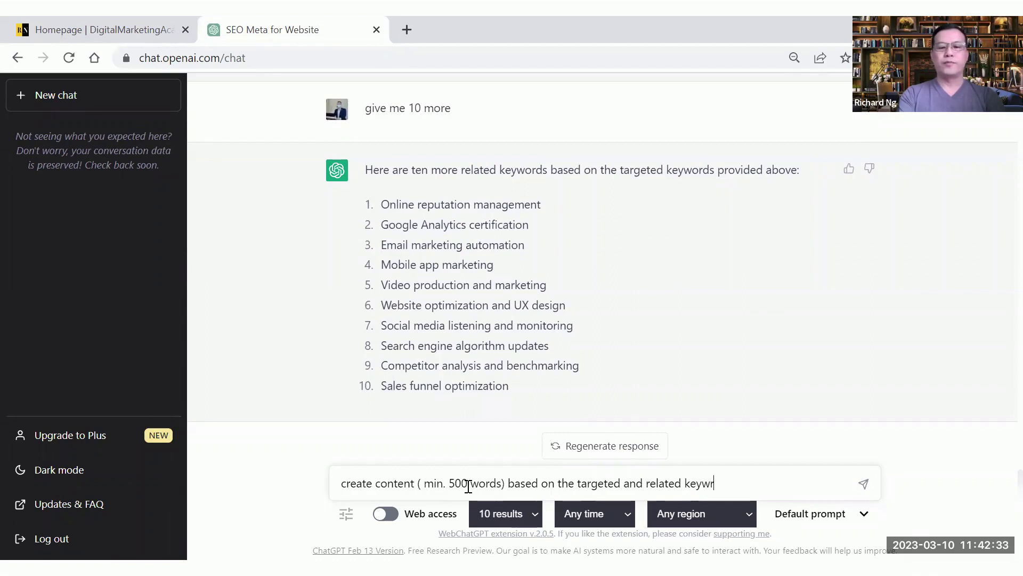
{"action": "type", "text": "rds ab"}
{"action": "type", "text": "pro"}
{"action": "type", "text": "vided "}
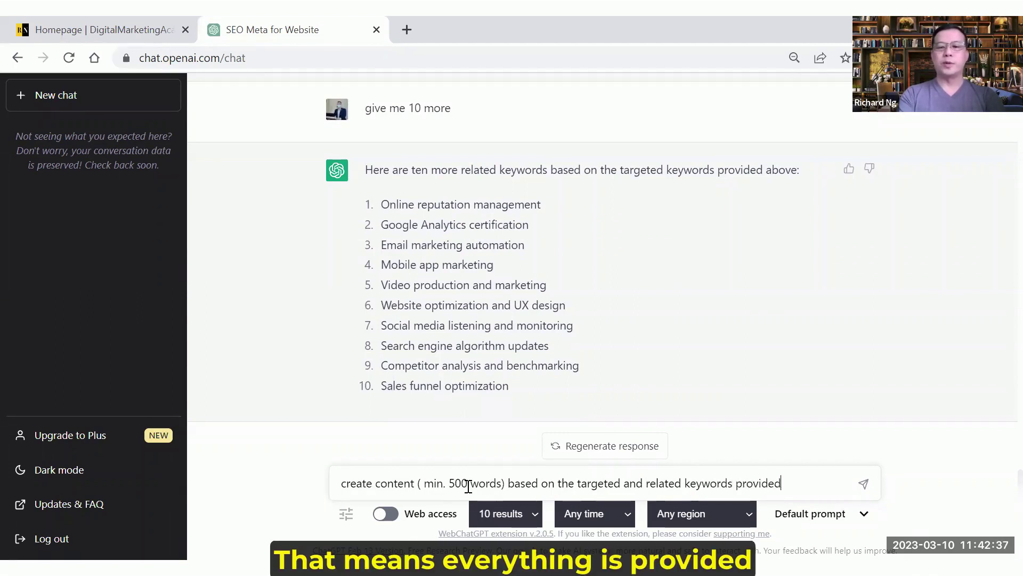
{"action": "type", "text": "above"}
{"action": "key", "text": "Return"}
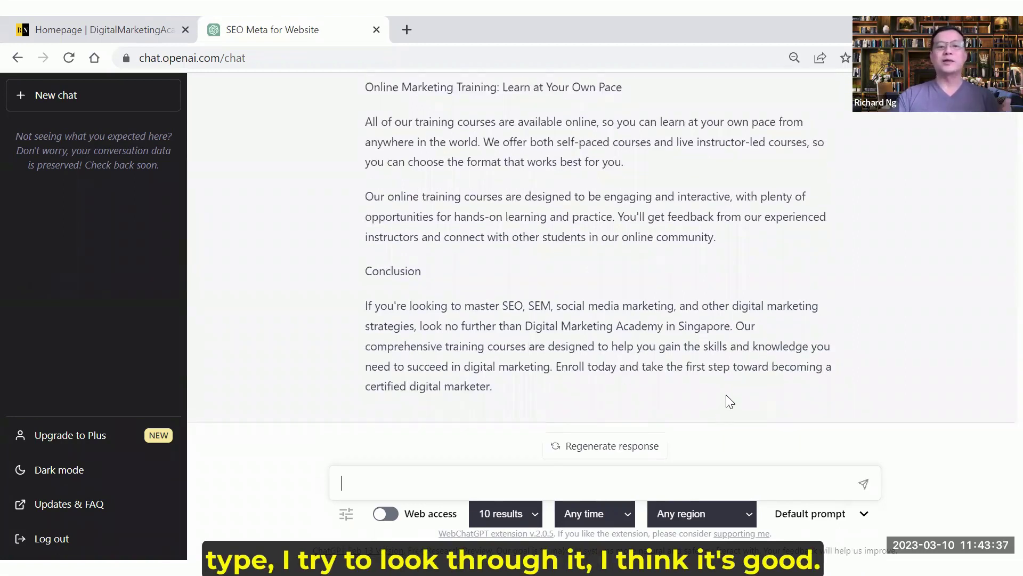
Step: Review the generated article and submit a follow-up prompt asking for 3 more content pieces
{"action": "scroll", "coordinate": [727, 396], "scroll_direction": "up", "scroll_amount": 15}
{"action": "scroll", "coordinate": [731, 385], "scroll_direction": "down", "scroll_amount": 15}
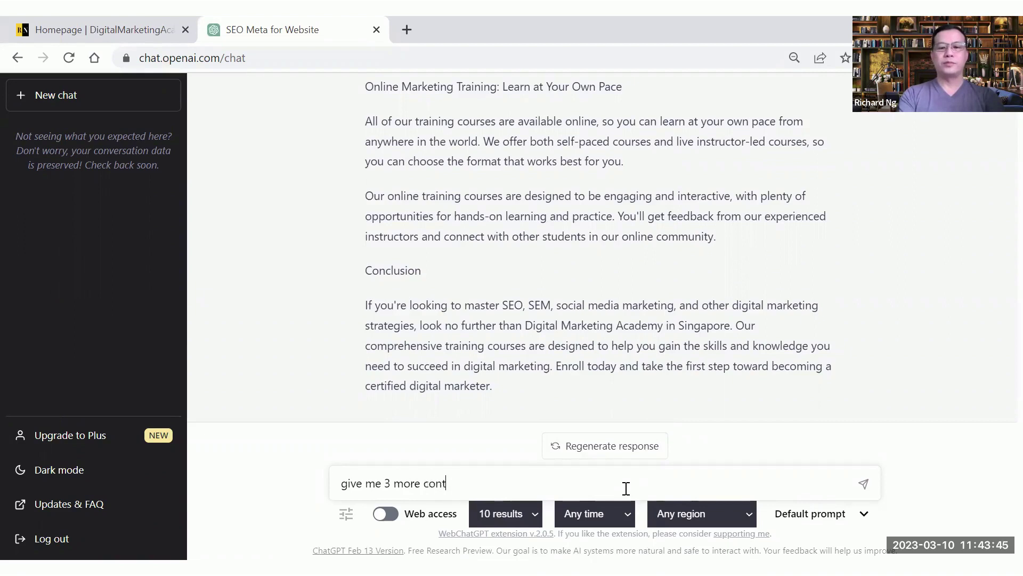
{"action": "key", "text": "Return"}
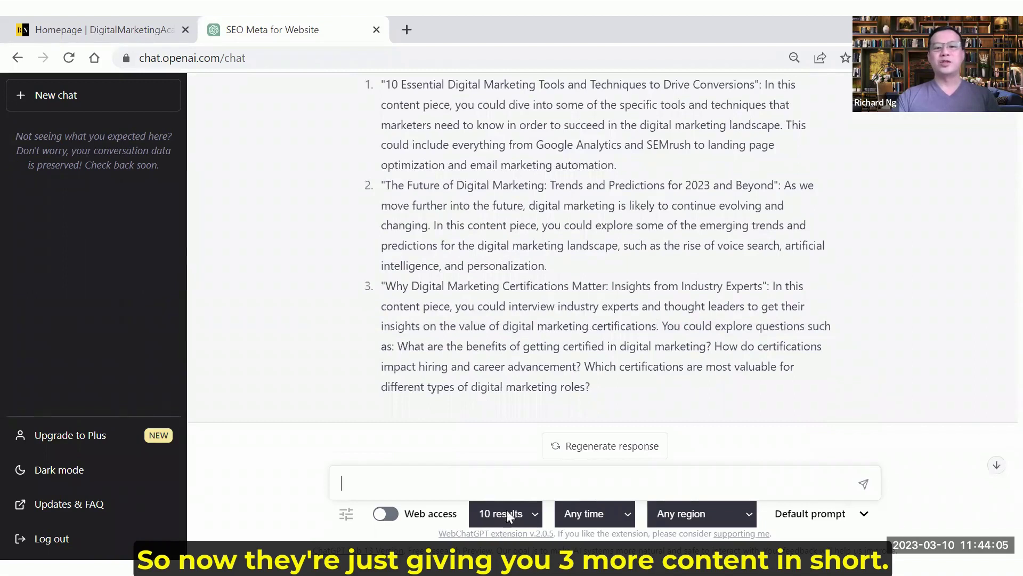
Step: Submit the follow-up prompt "expand the content to min. 500 words each" for the three content ideas
{"action": "type", "text": "xpand the content to min."}
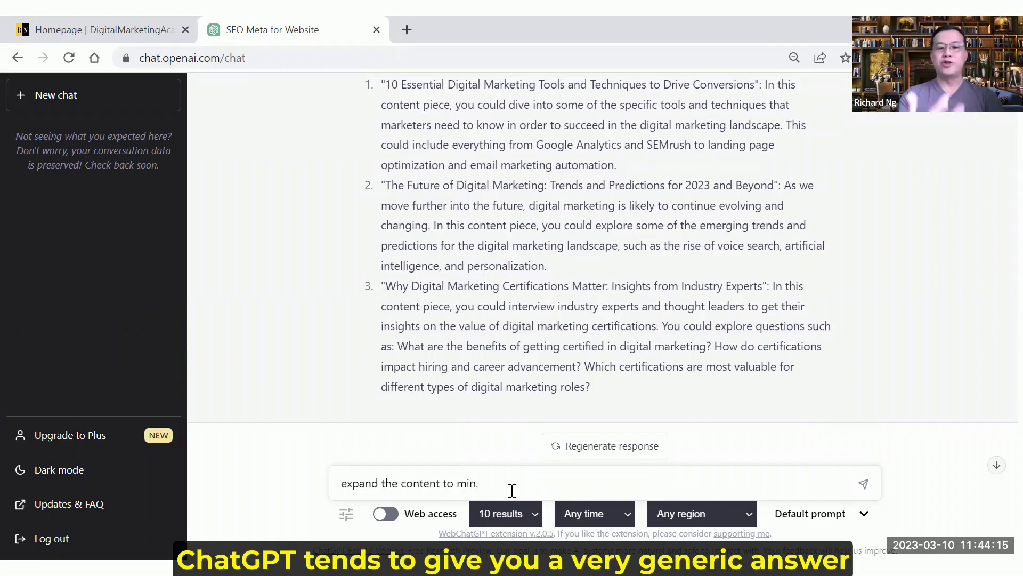
{"action": "type", "text": "500w"}
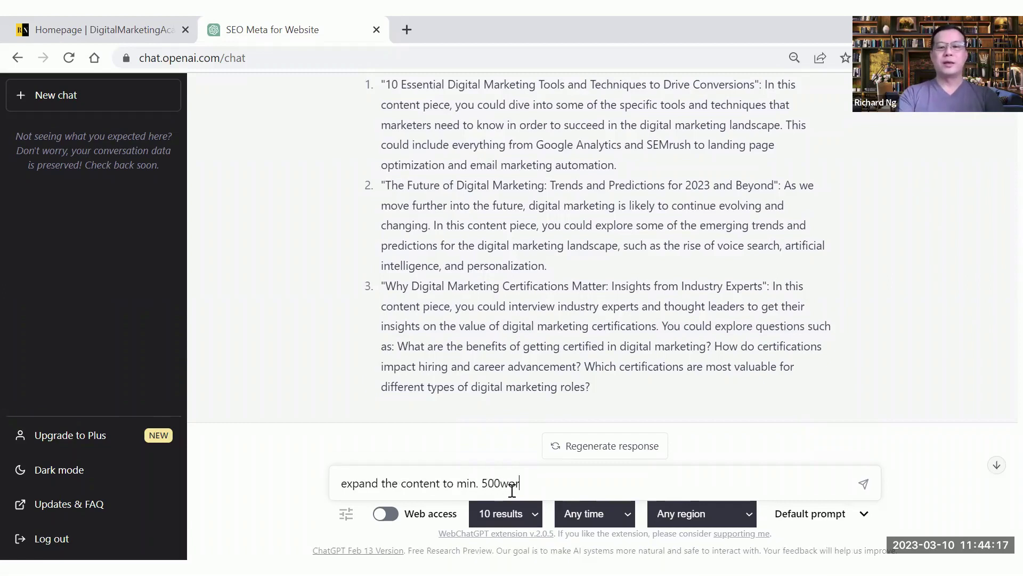
{"action": "key", "text": "BackSpace"}
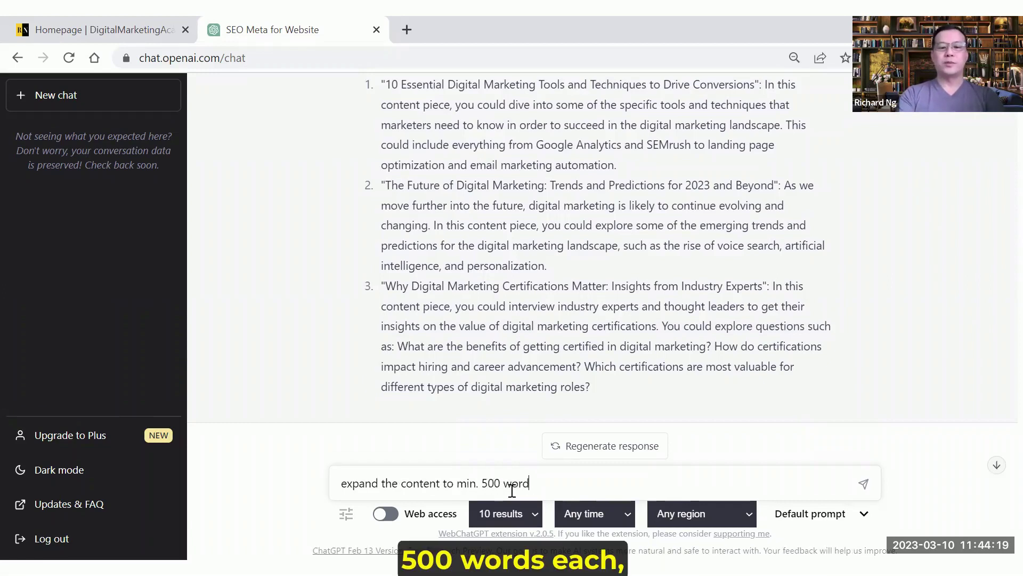
{"action": "type", "text": "words each"}
{"action": "key", "text": "Return"}
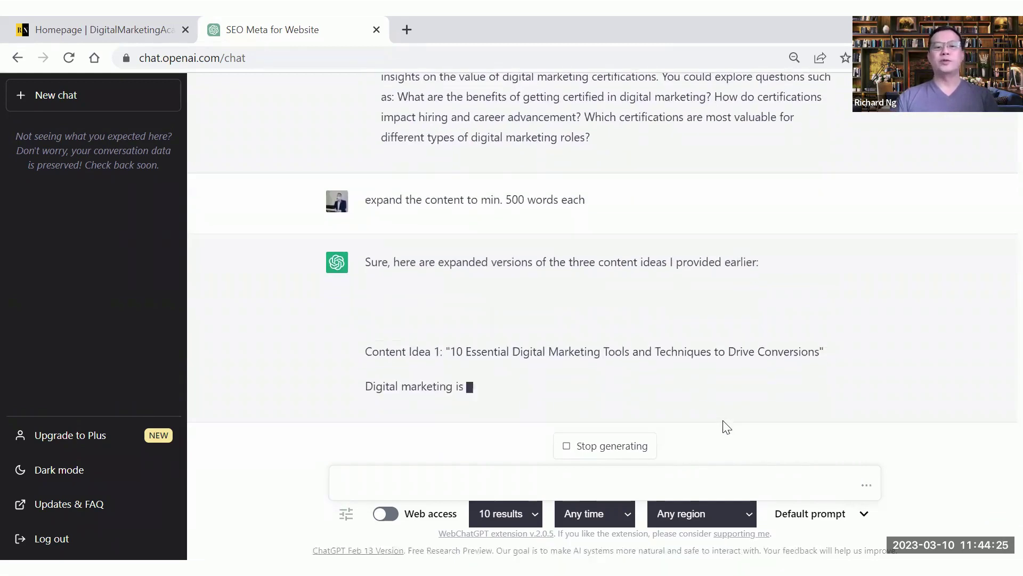
Step: Compare the three short content ideas with the expanded version of the first idea on digital marketing tools and techniques
{"action": "scroll", "coordinate": [726, 421], "scroll_direction": "up", "scroll_amount": 15}
{"action": "scroll", "coordinate": [728, 419], "scroll_direction": "down", "scroll_amount": 5}
{"action": "scroll", "coordinate": [728, 420], "scroll_direction": "down", "scroll_amount": 2}
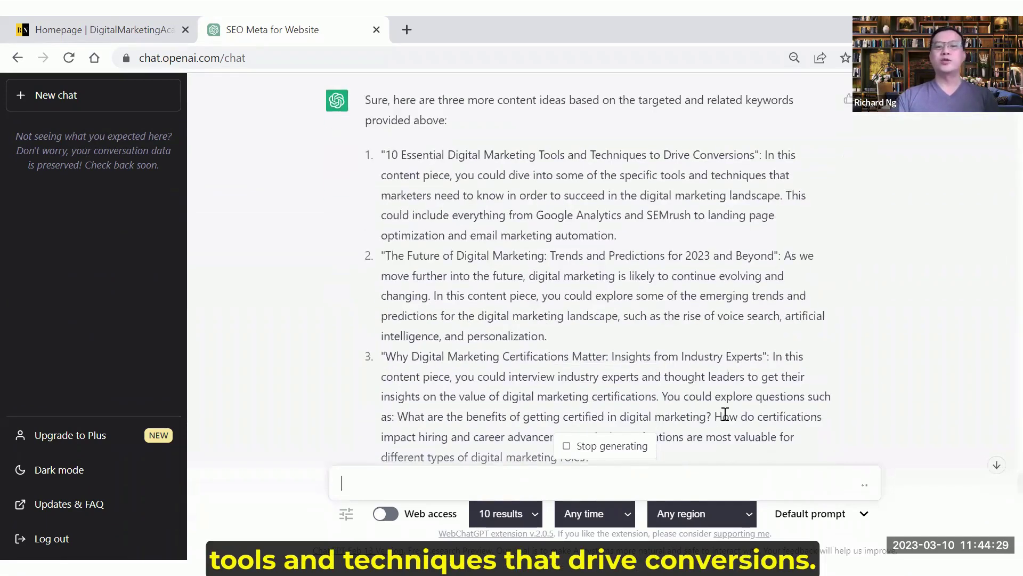
{"action": "scroll", "coordinate": [726, 411], "scroll_direction": "down", "scroll_amount": 10}
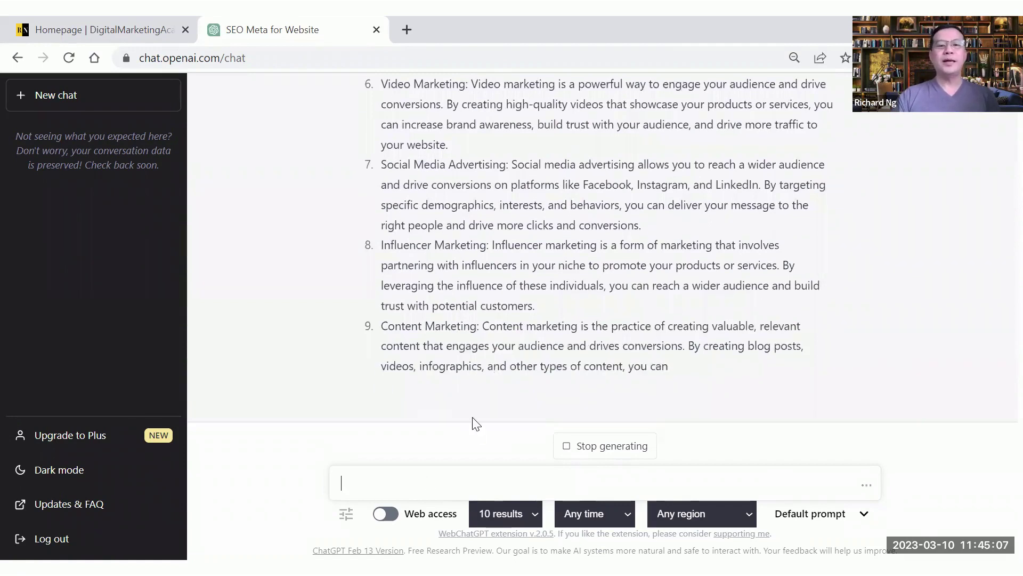
{"action": "scroll", "coordinate": [560, 330], "scroll_direction": "up", "scroll_amount": 10}
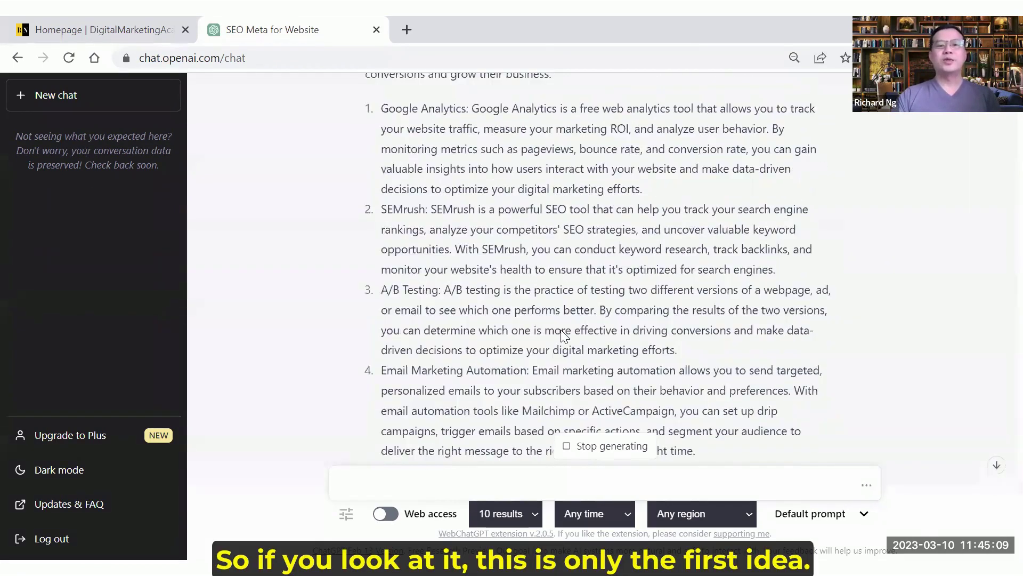
{"action": "scroll", "coordinate": [561, 330], "scroll_direction": "up", "scroll_amount": 4}
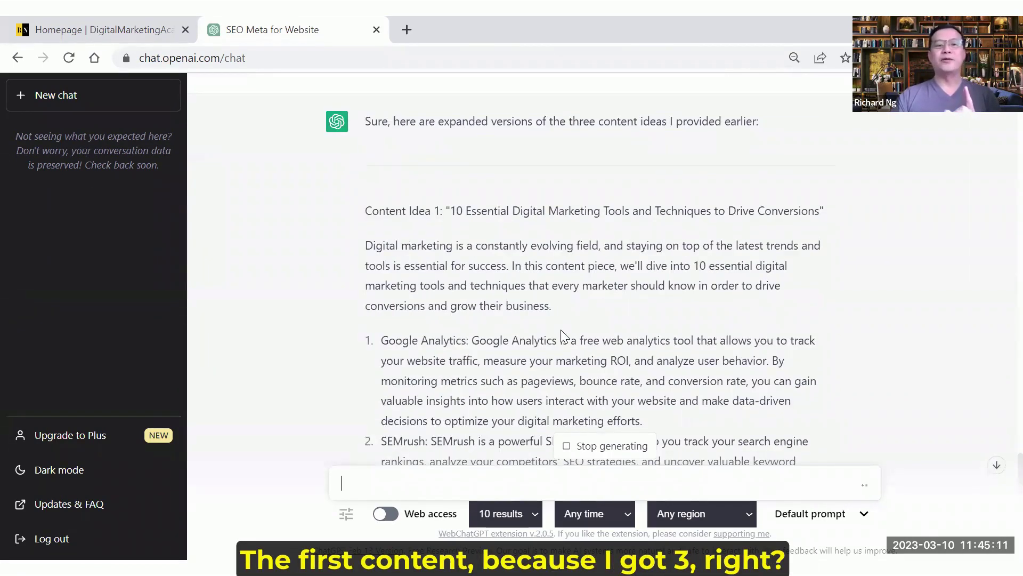
{"action": "scroll", "coordinate": [562, 336], "scroll_direction": "up", "scroll_amount": 10}
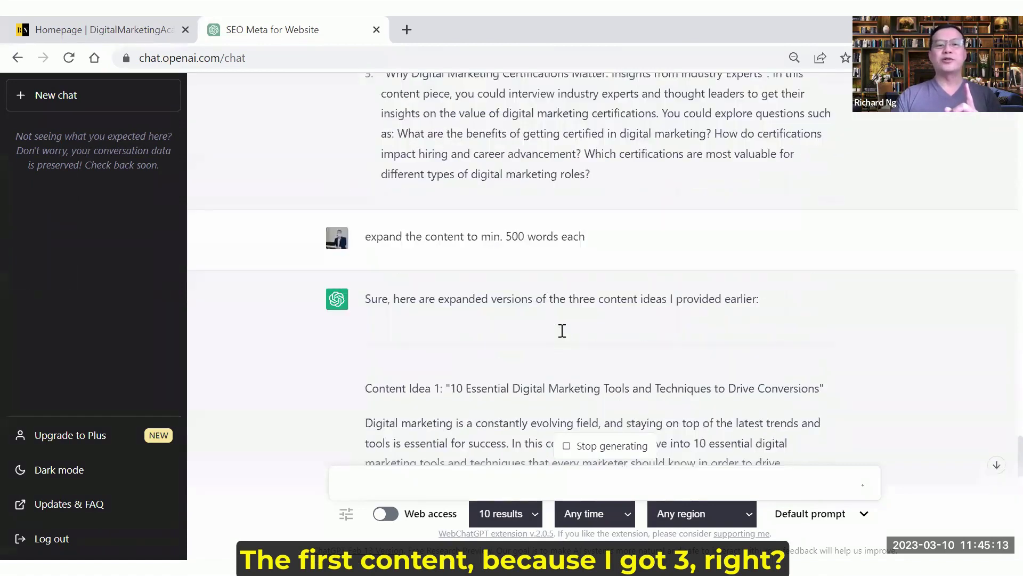
Step: Submit the prompt "continue" to resume the cut-off Content Idea 2 on the future of digital marketing
{"action": "scroll", "coordinate": [562, 334], "scroll_direction": "down", "scroll_amount": 11}
{"action": "scroll", "coordinate": [563, 334], "scroll_direction": "down", "scroll_amount": 15}
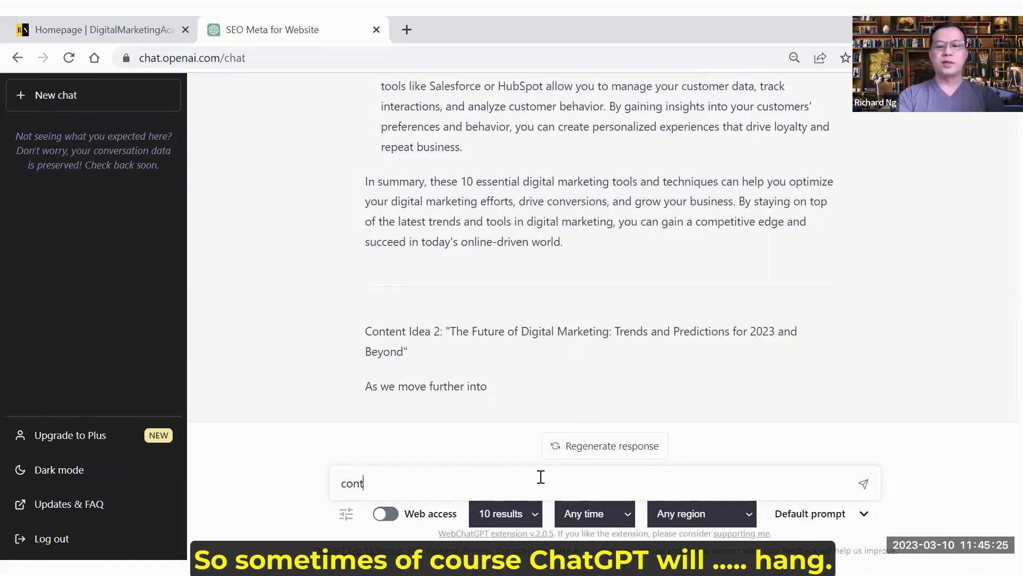
{"action": "type", "text": "e"}
{"action": "key", "text": "Return"}
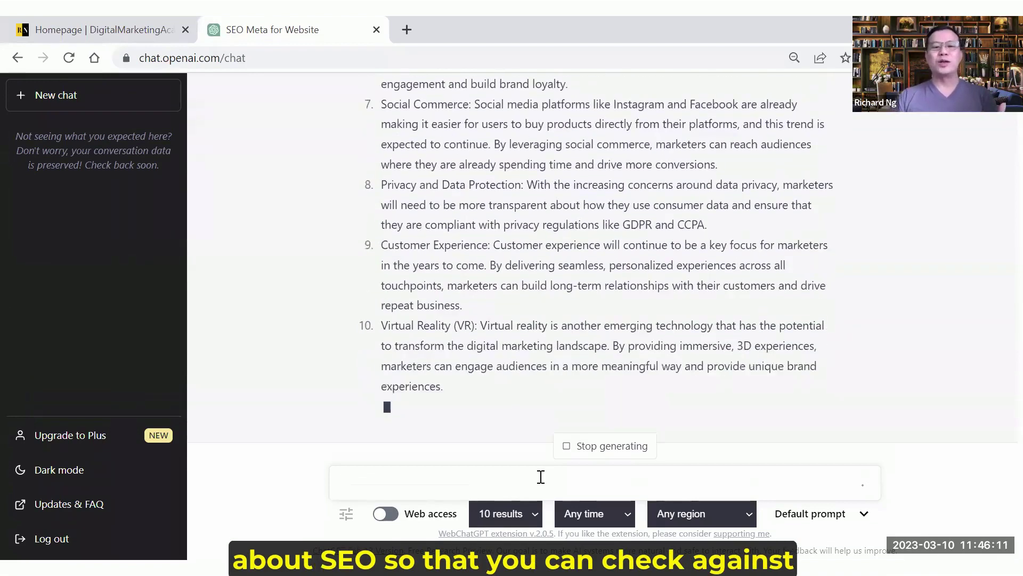
Step: Review the expanded second content idea and submit "continue" to resume the cut-off Content Idea 3 on digital marketing certifications
{"action": "scroll", "coordinate": [548, 382], "scroll_direction": "up", "scroll_amount": 6}
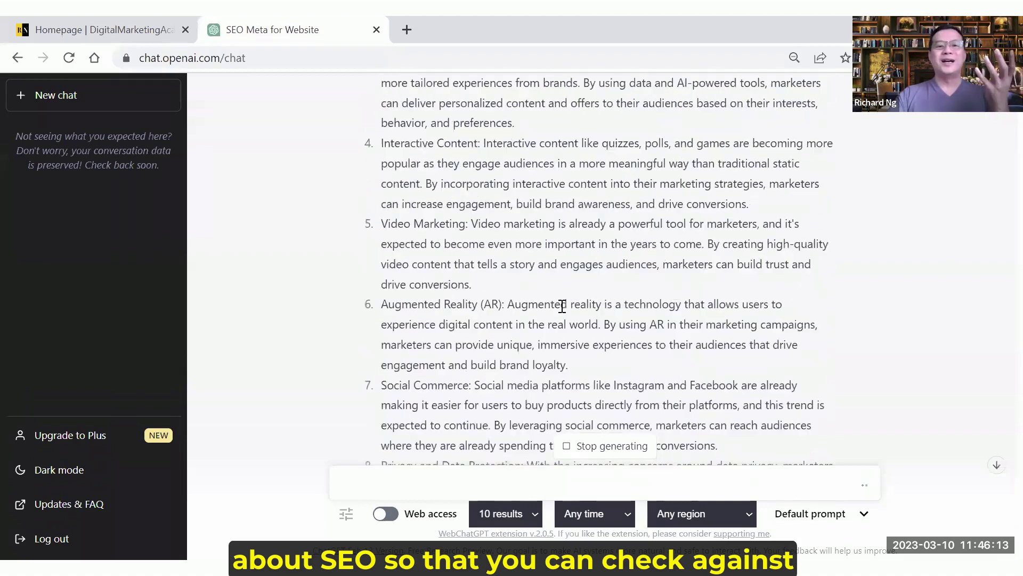
{"action": "scroll", "coordinate": [563, 307], "scroll_direction": "up", "scroll_amount": 6}
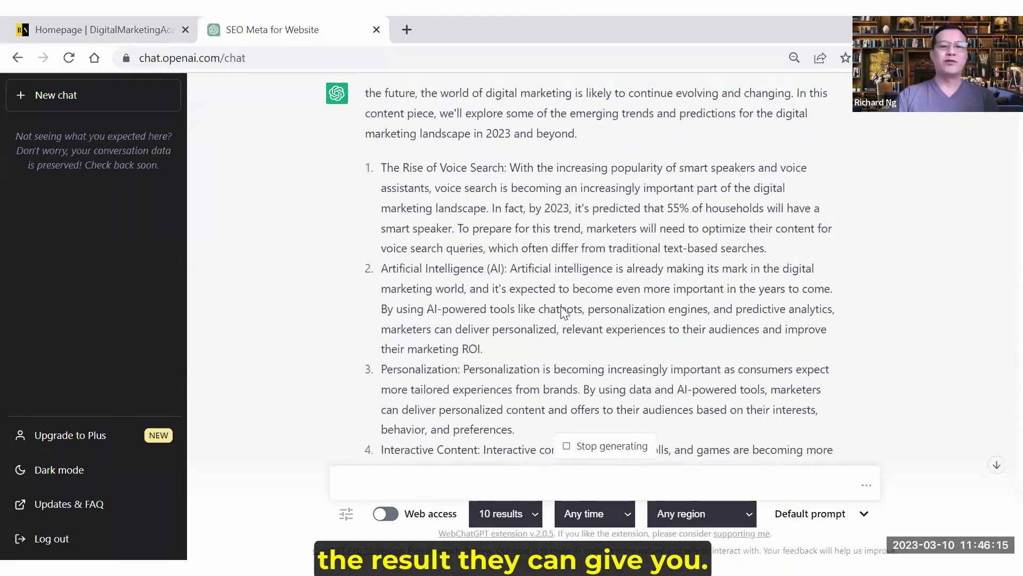
{"action": "scroll", "coordinate": [564, 314], "scroll_direction": "down", "scroll_amount": 5}
{"action": "scroll", "coordinate": [565, 324], "scroll_direction": "down", "scroll_amount": 12}
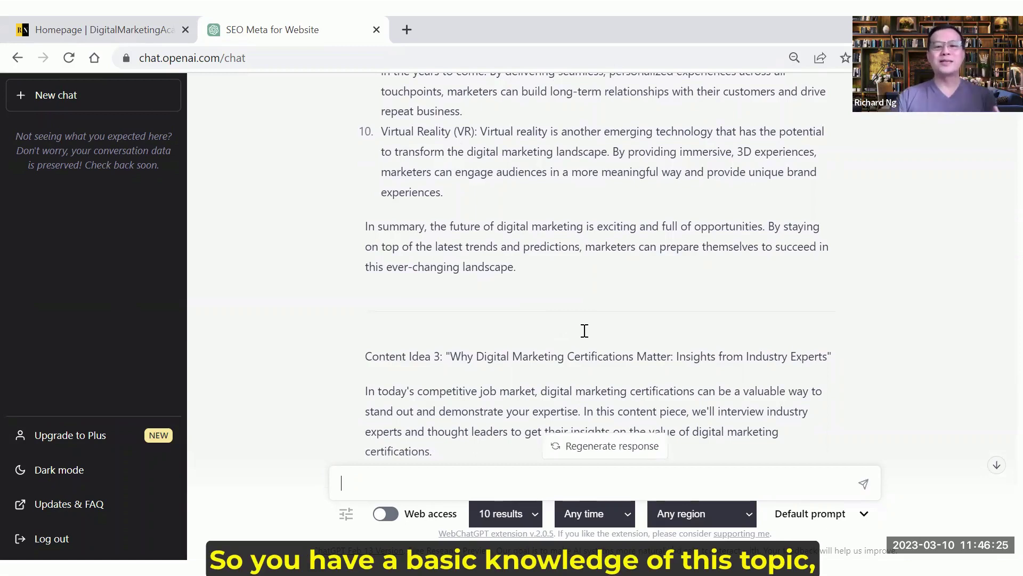
{"action": "scroll", "coordinate": [584, 331], "scroll_direction": "down", "scroll_amount": 3}
{"action": "type", "text": "c"}
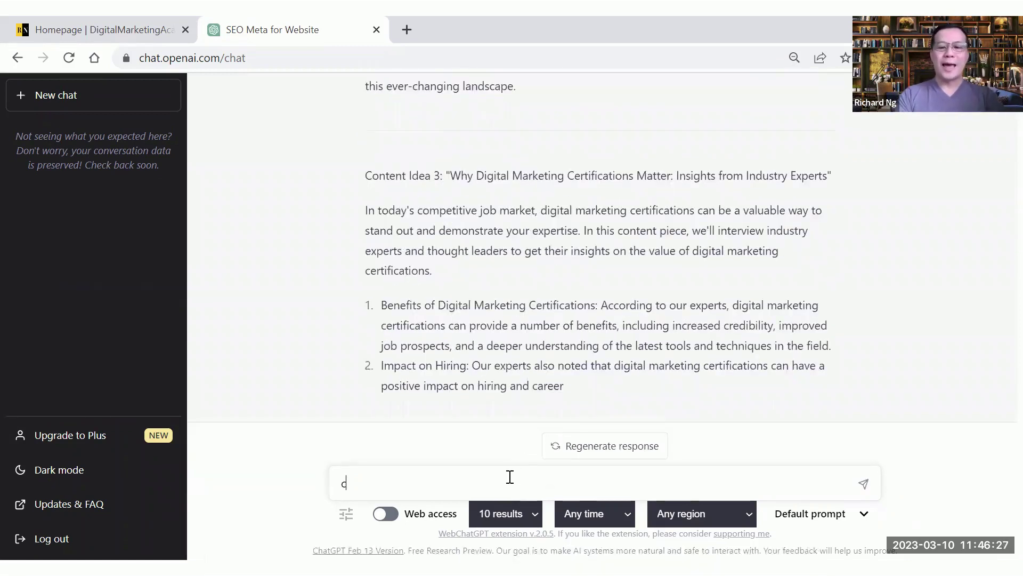
{"action": "type", "text": "ontinu"}
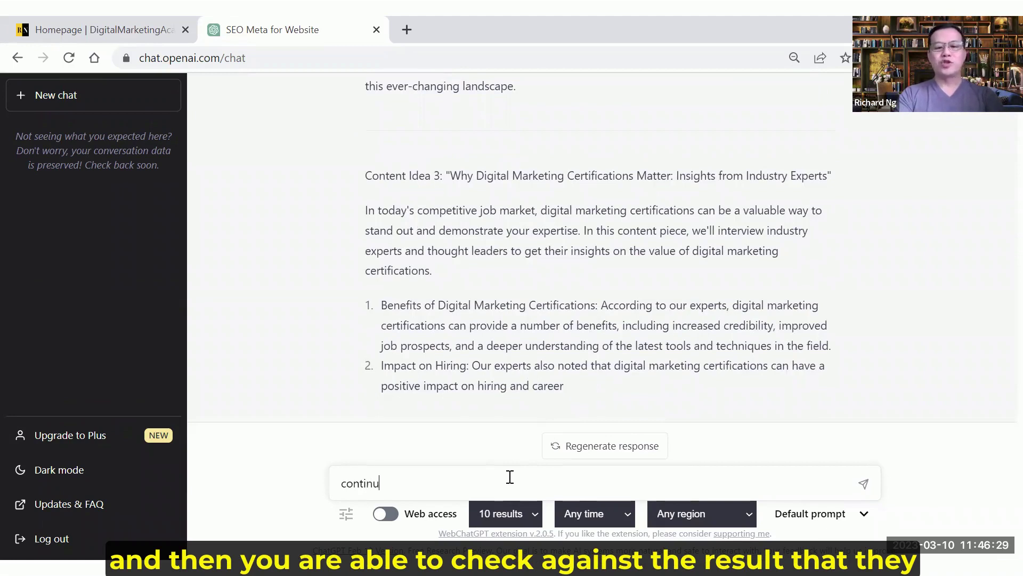
{"action": "type", "text": "e"}
{"action": "key", "text": "Return"}
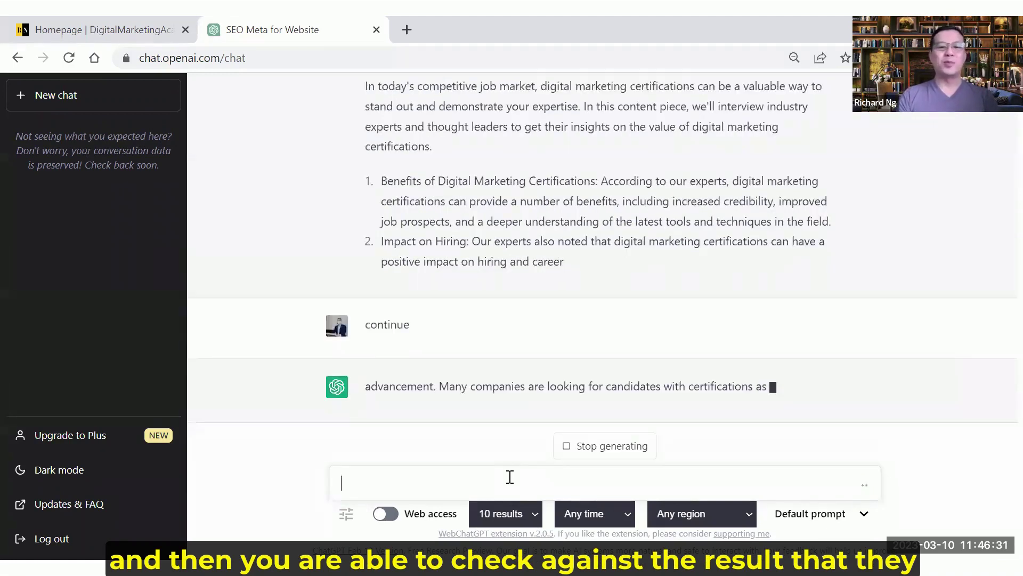